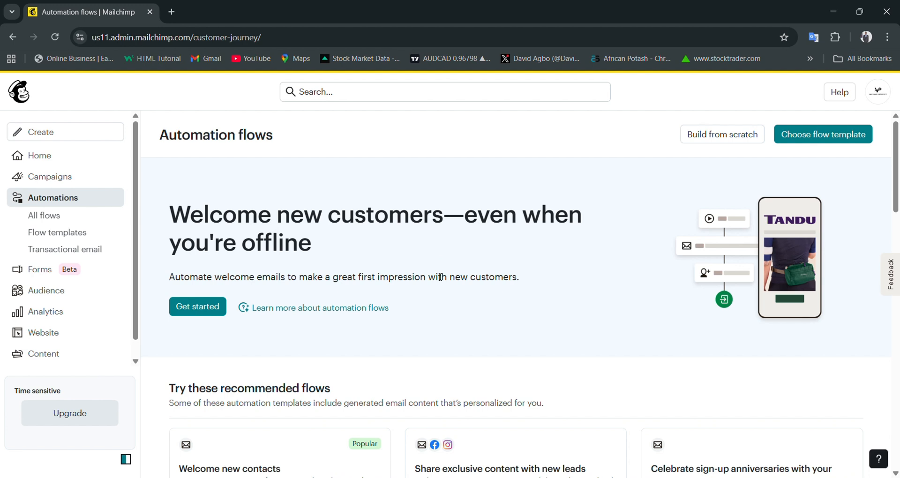
- Create an automation flow from scratch named "Demo Flow" and proceed to choosing its trigger
scroll(440, 277, down, 8)
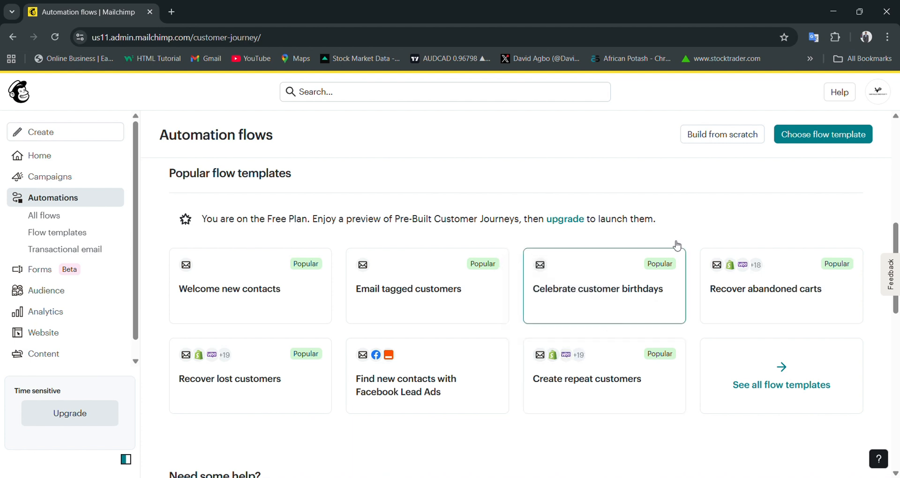
click(725, 136)
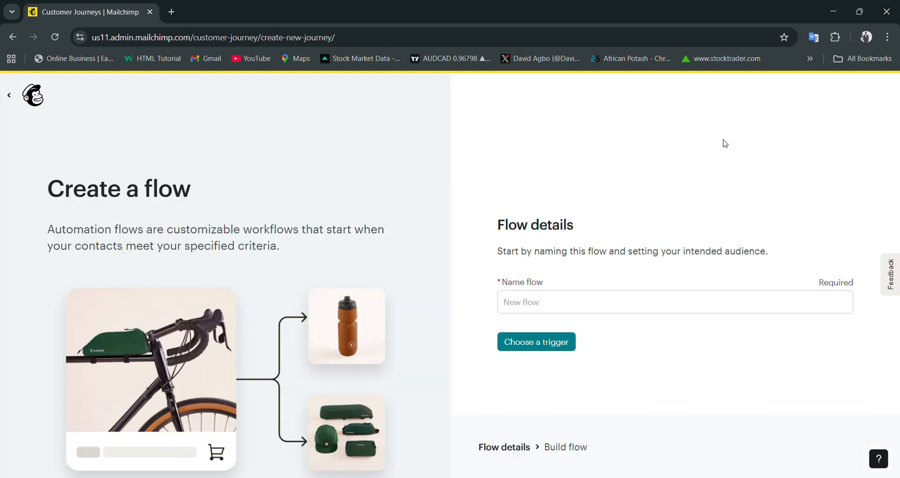
click(541, 305)
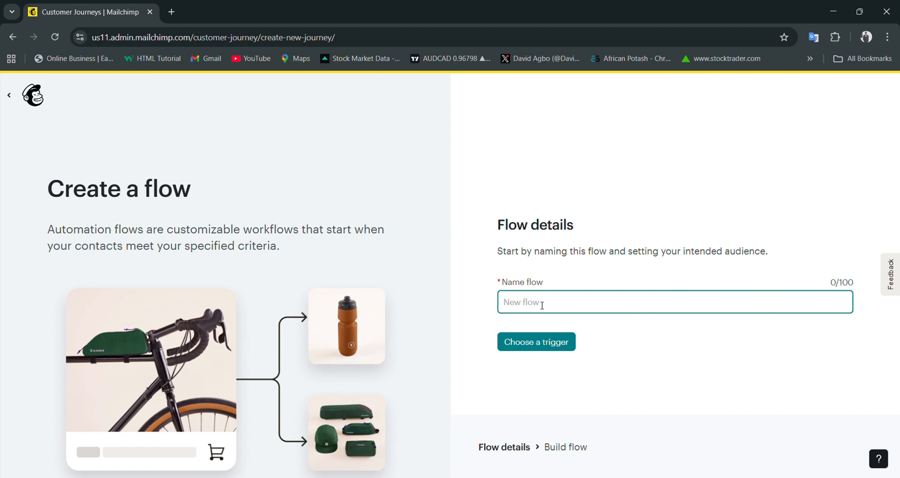
text(Demo Flow)
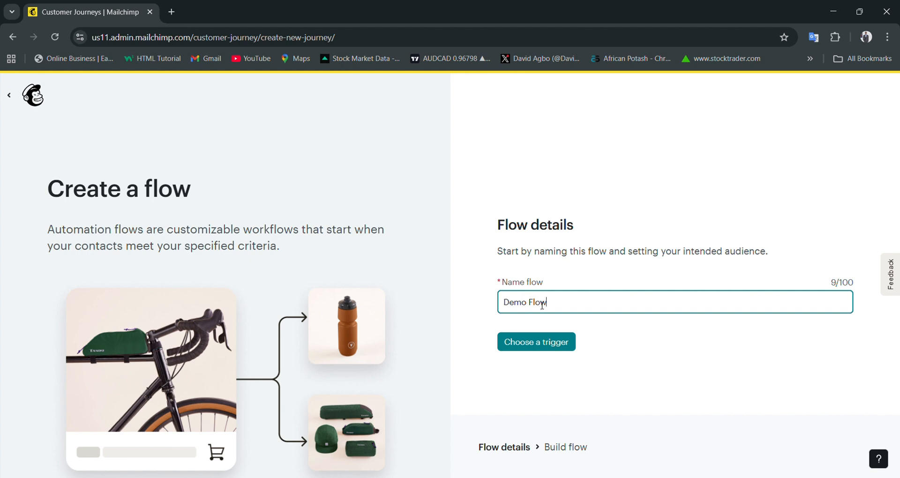
click(536, 342)
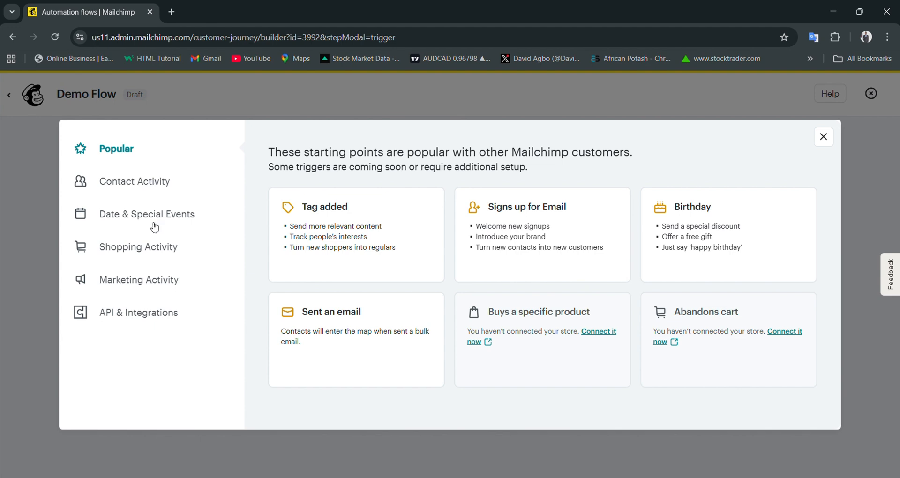
- Examine the available triggers under Contact Activity, Date & Special Events, Shopping Activity, Marketing Activity and API & Integrations
click(134, 183)
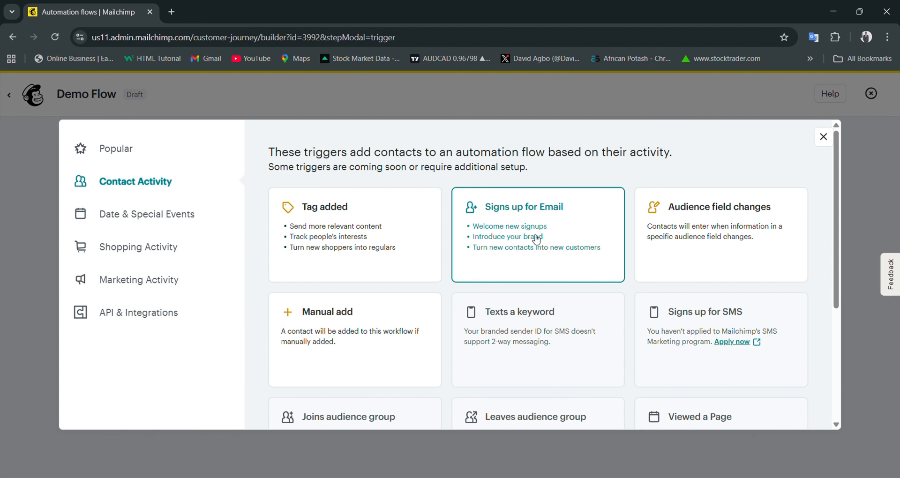
scroll(483, 232, down, 3)
scroll(482, 232, up, 3)
scroll(517, 240, down, 3)
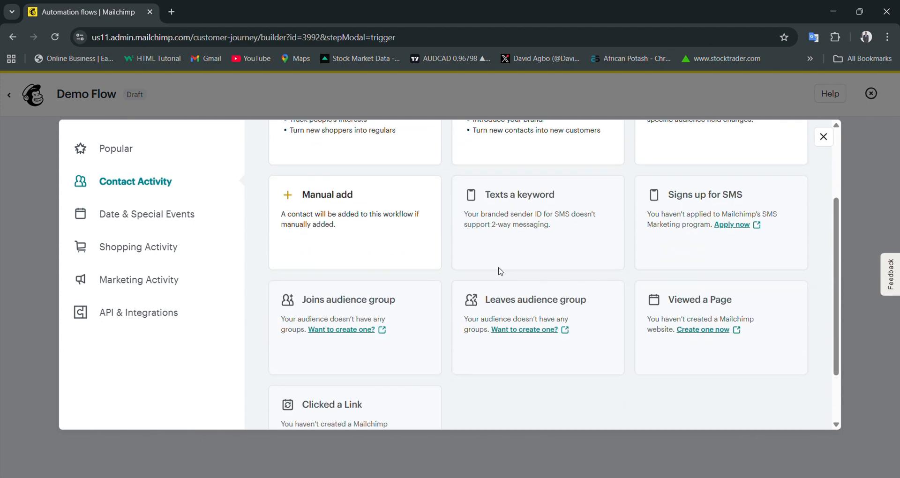
scroll(510, 269, up, 3)
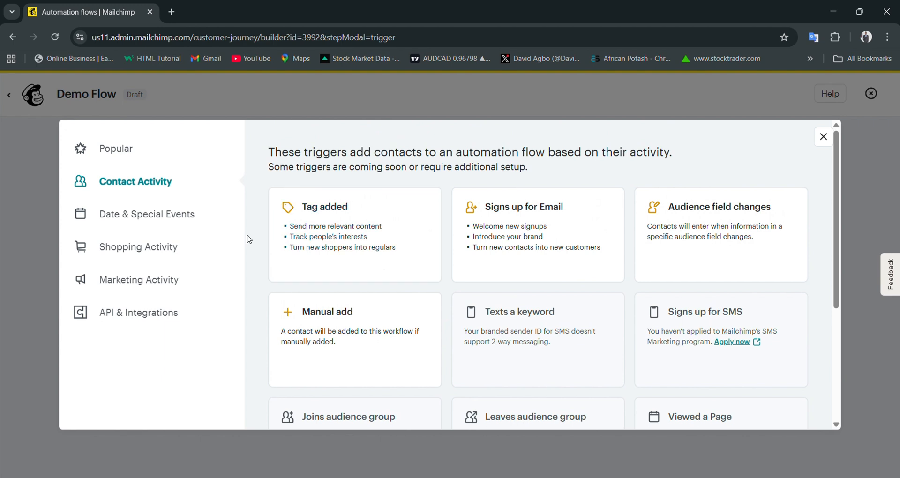
click(141, 219)
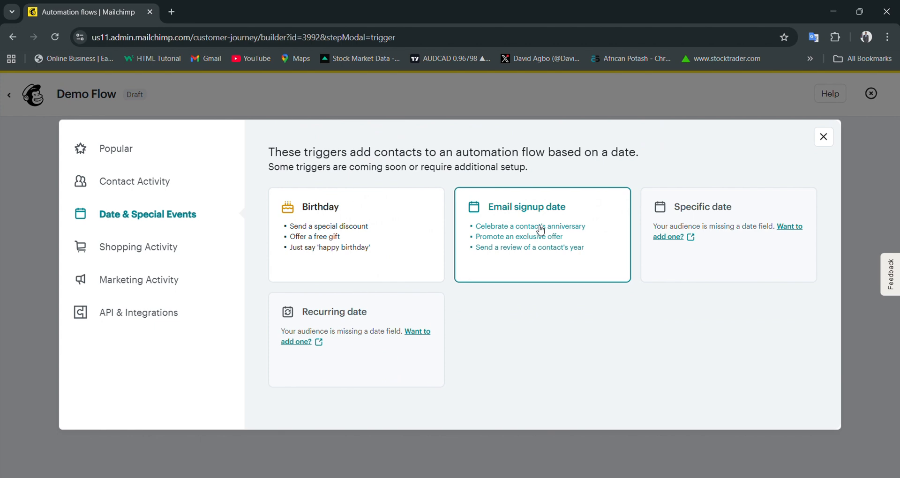
click(139, 253)
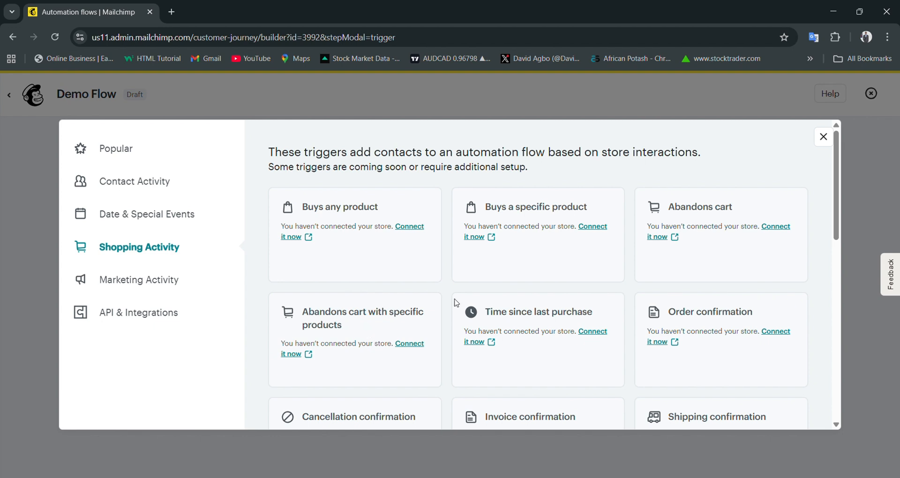
scroll(629, 336, down, 2)
scroll(556, 321, down, 2)
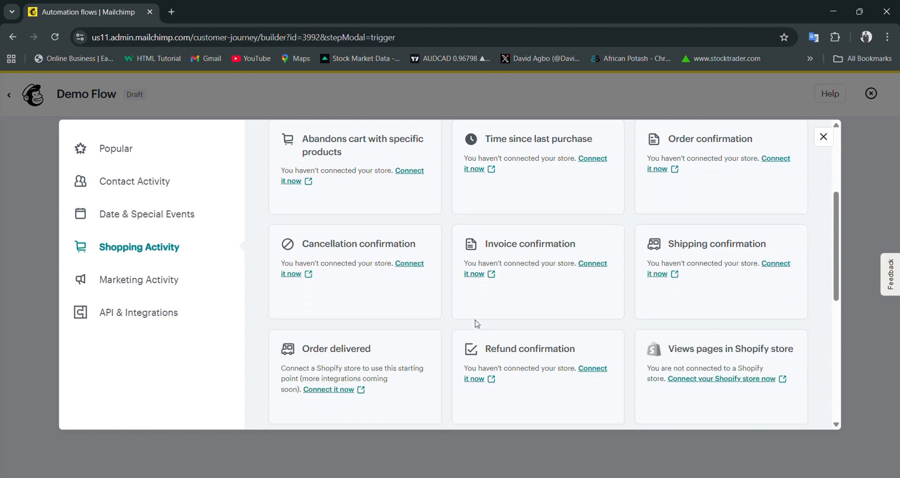
scroll(396, 247, down, 3)
scroll(406, 263, down, 4)
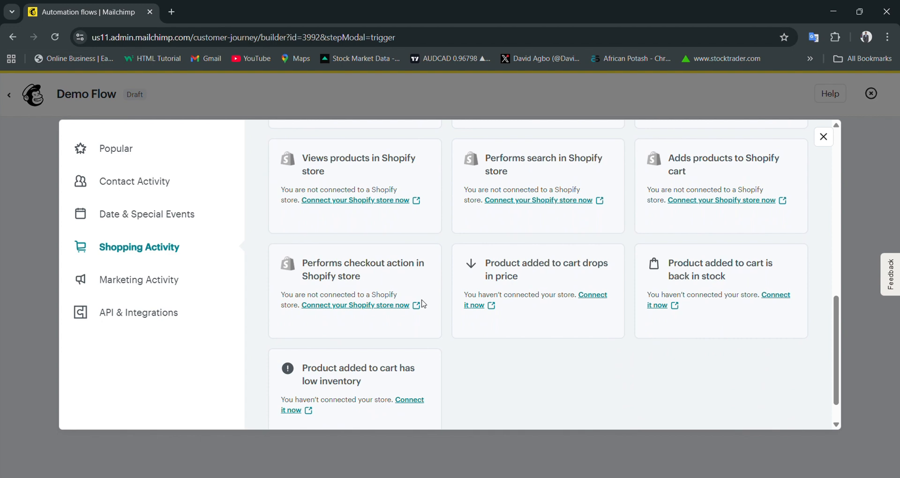
click(149, 281)
scroll(431, 255, up, 2)
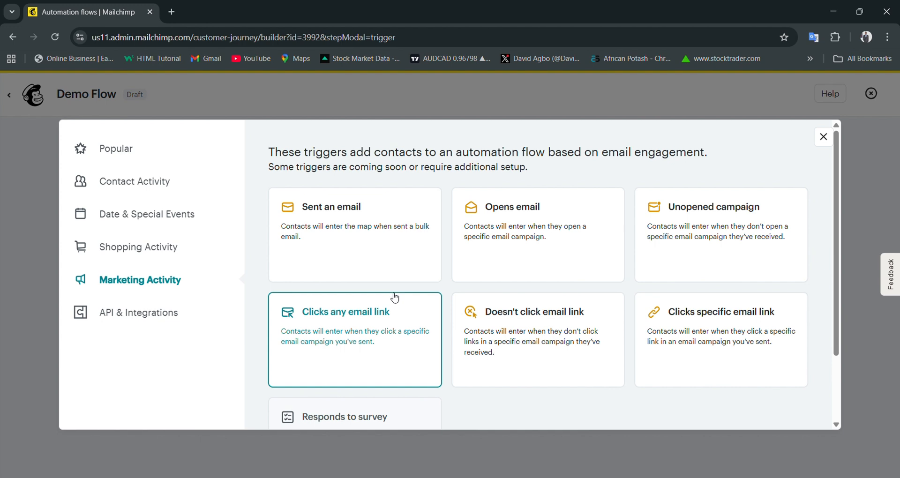
click(147, 319)
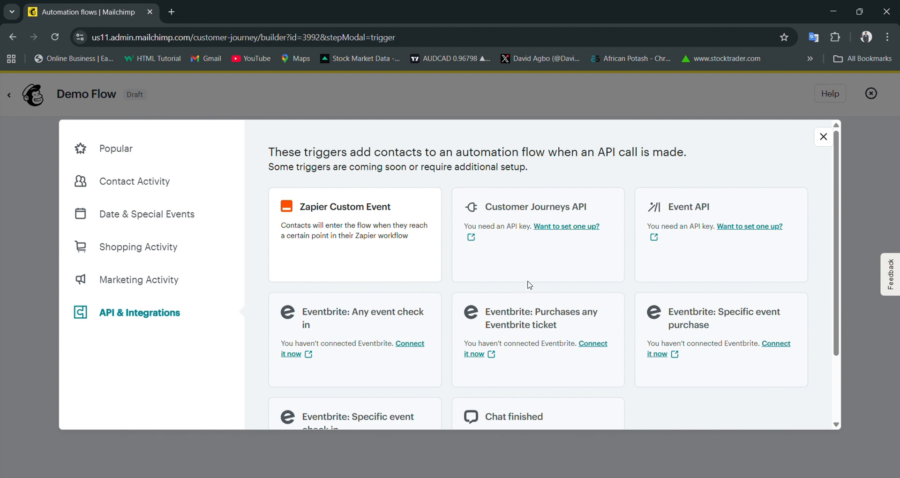
scroll(488, 291, down, 2)
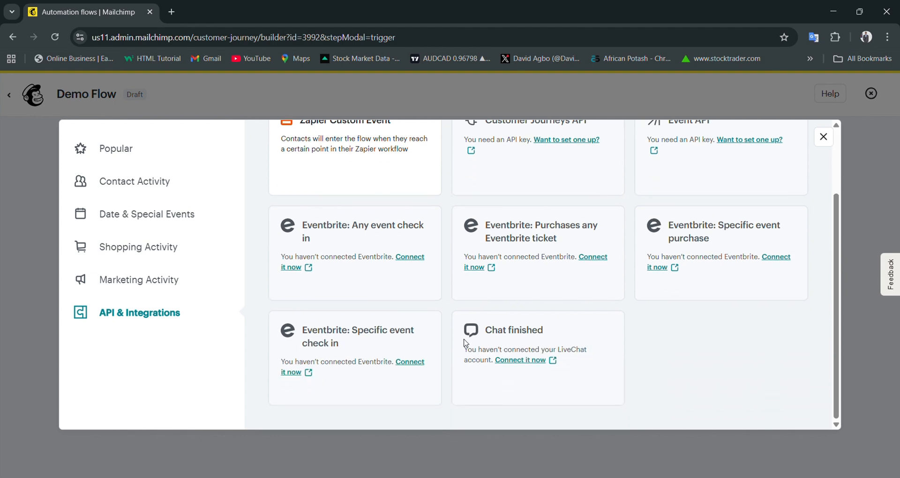
scroll(464, 341, up, 2)
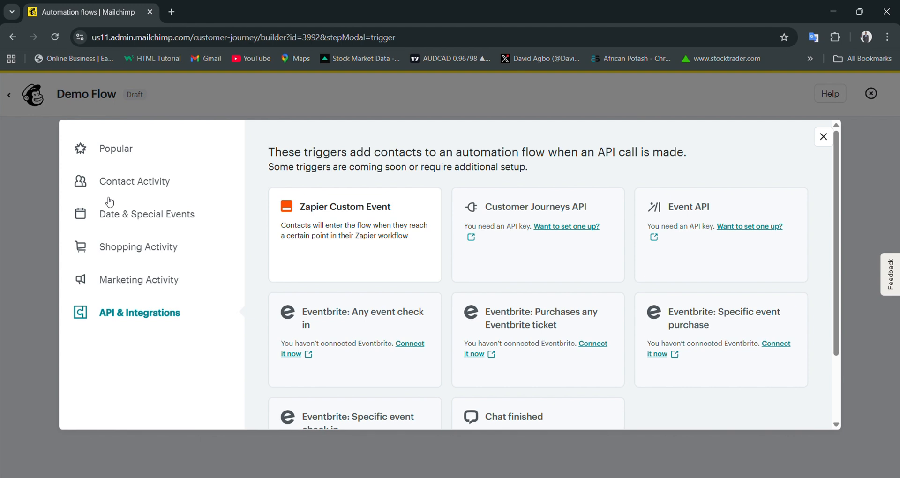
- Set the contact activity "Signs up for Email" as the flow's trigger, include imported contacts, and save it
click(137, 184)
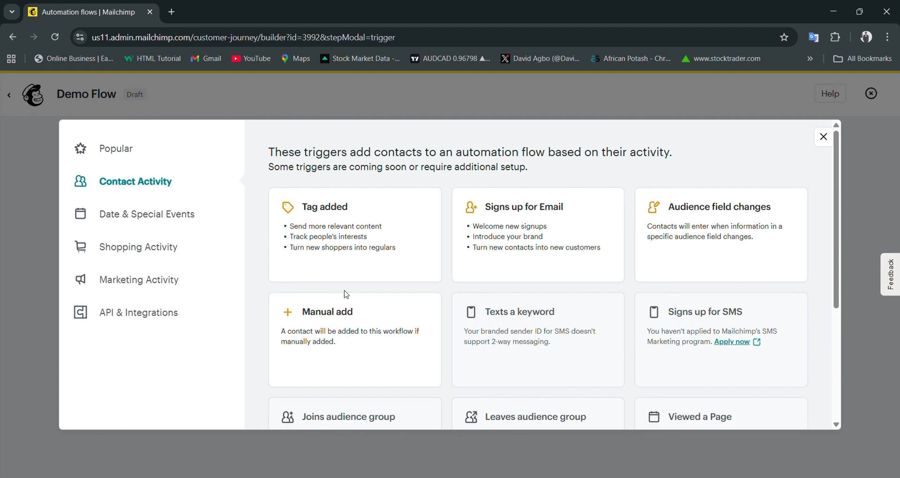
click(505, 227)
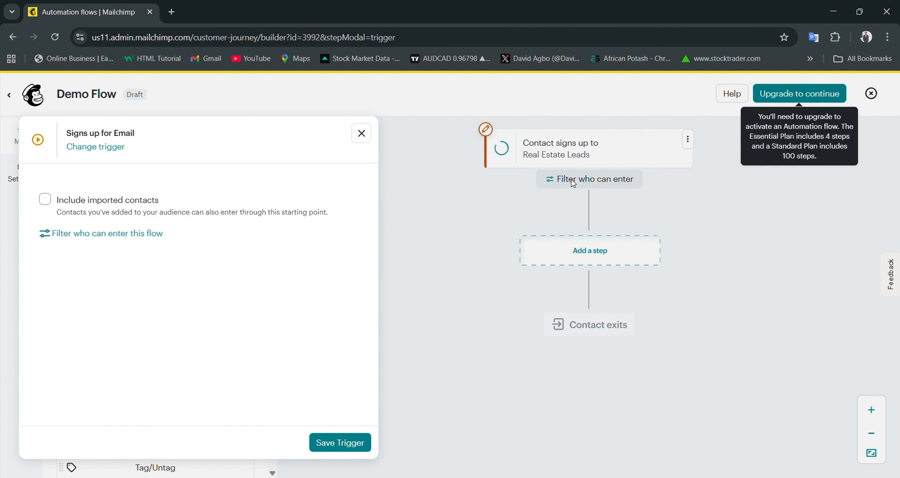
click(46, 201)
click(331, 448)
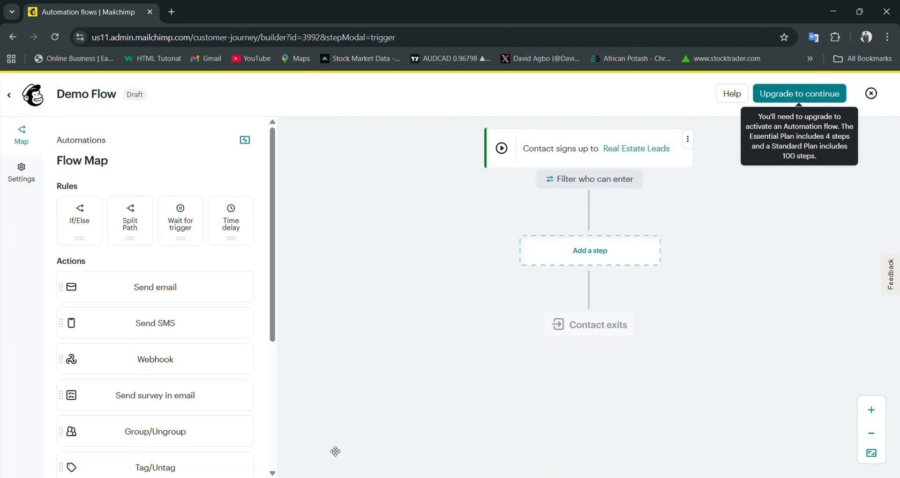
- Filter who can enter the flow to contacts tagged "Conference Lead" and apply the segment
click(589, 181)
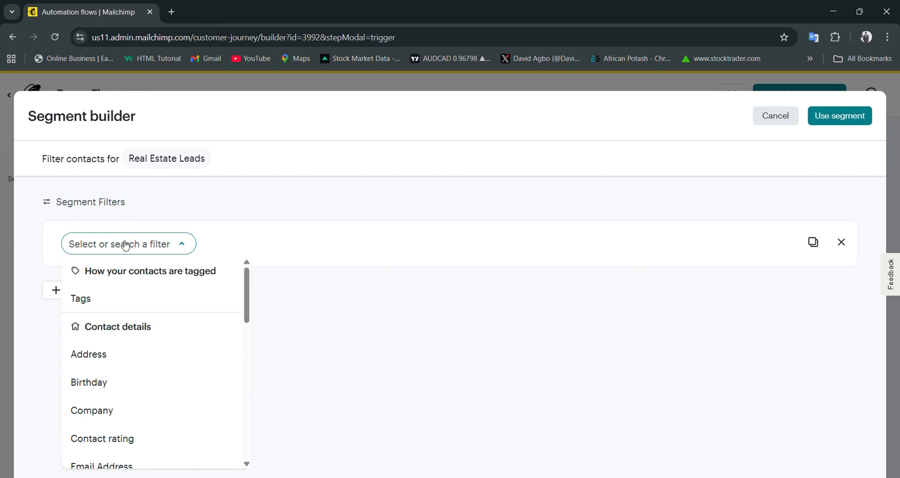
click(116, 307)
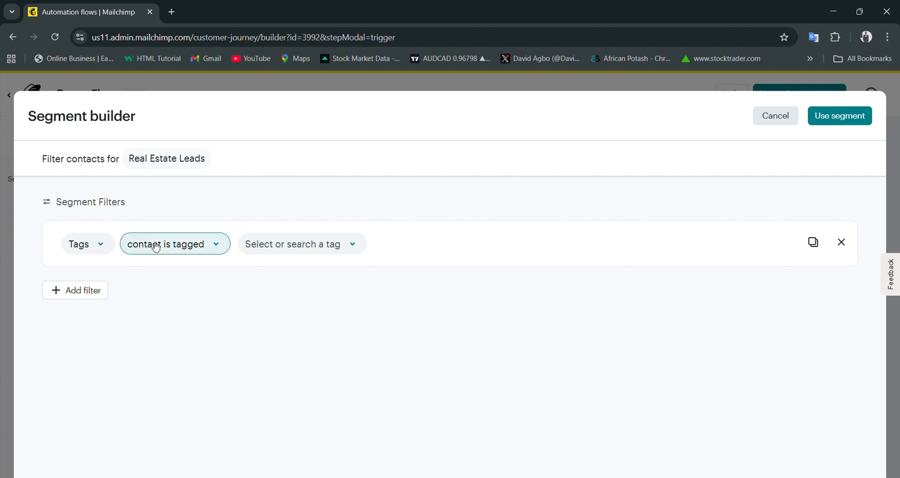
click(200, 247)
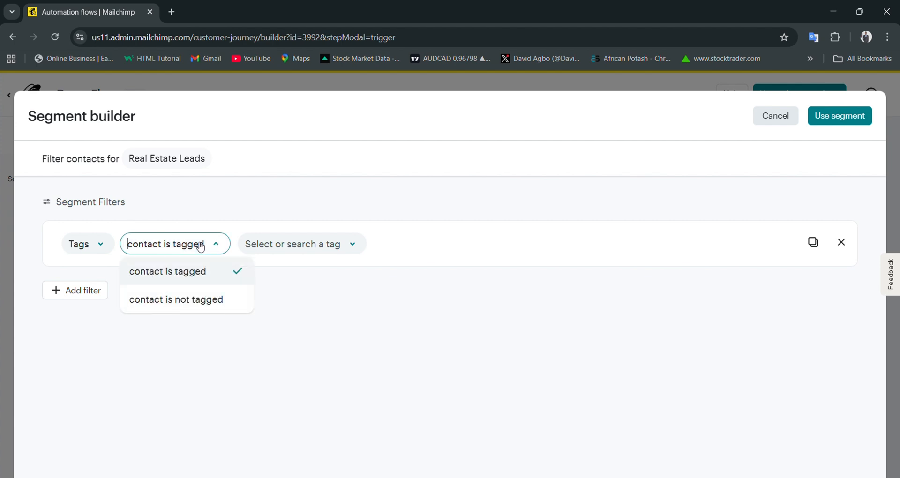
click(199, 272)
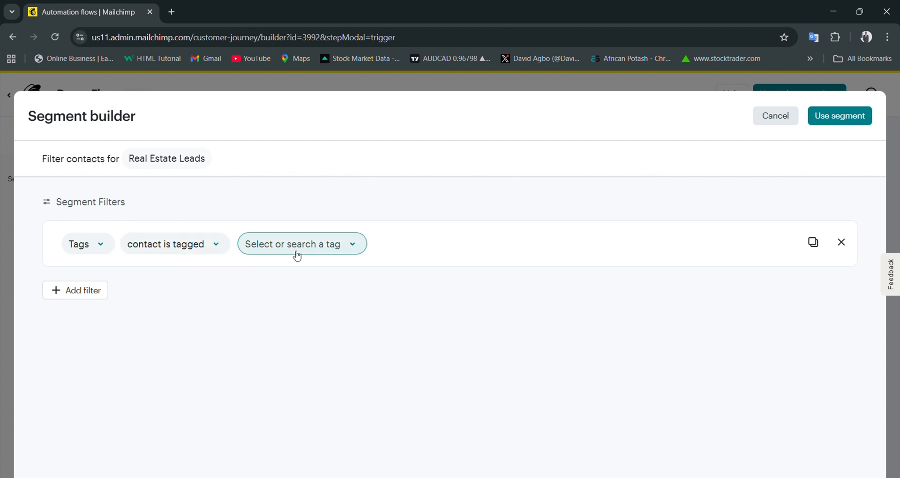
click(321, 249)
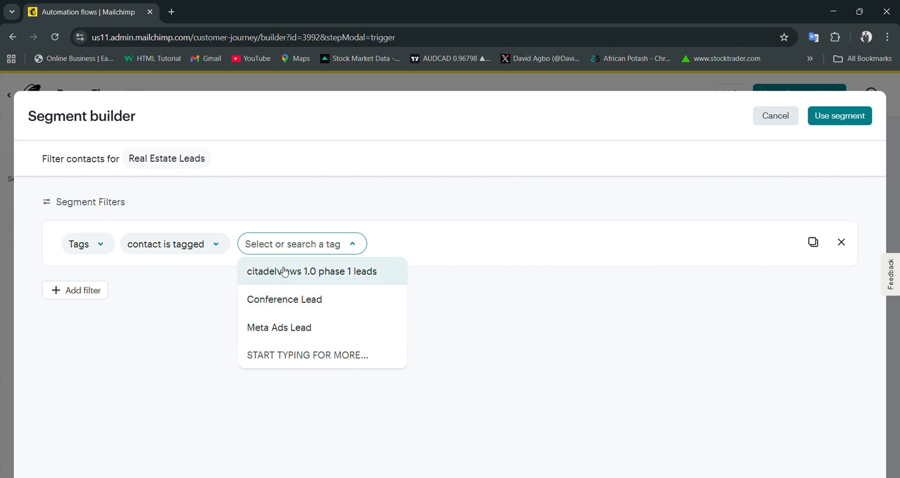
click(290, 306)
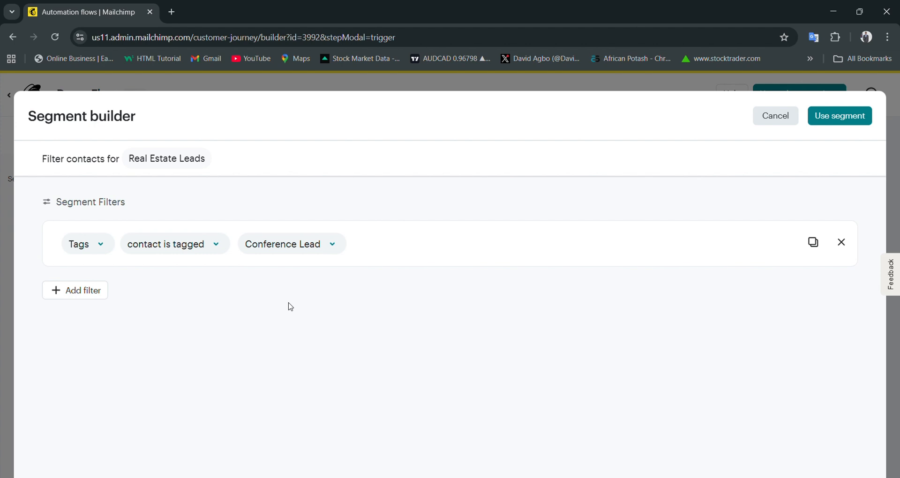
click(844, 117)
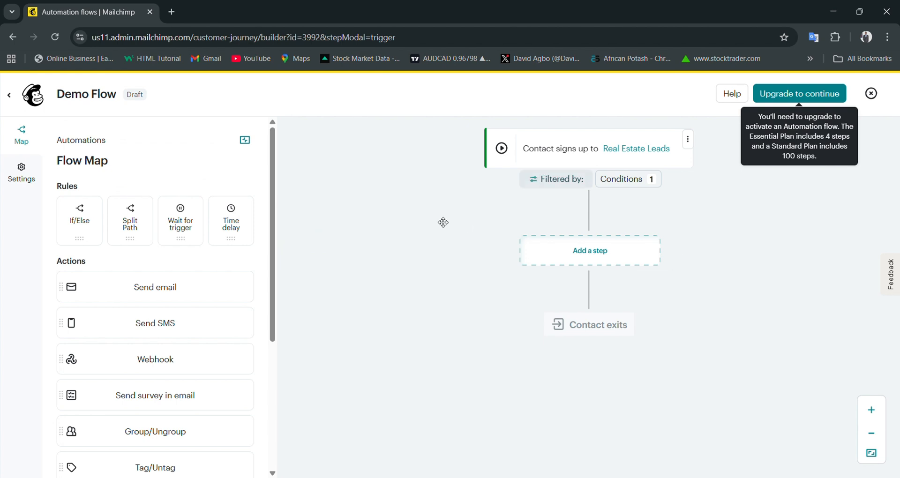
- Add a Send email action as the first step after the sign-up trigger
click(597, 255)
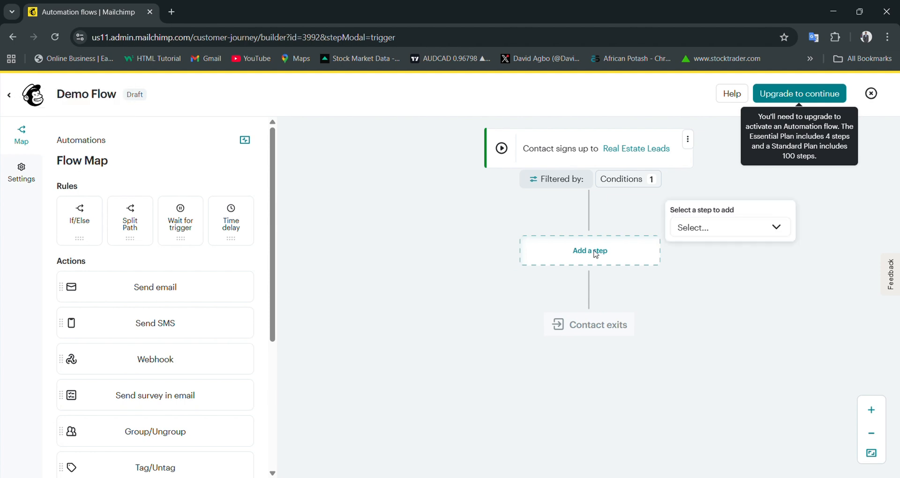
click(734, 228)
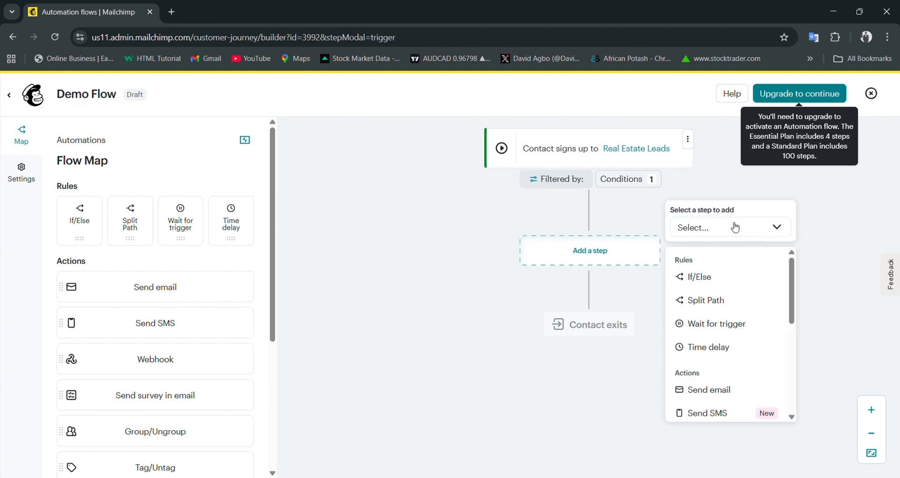
click(704, 400)
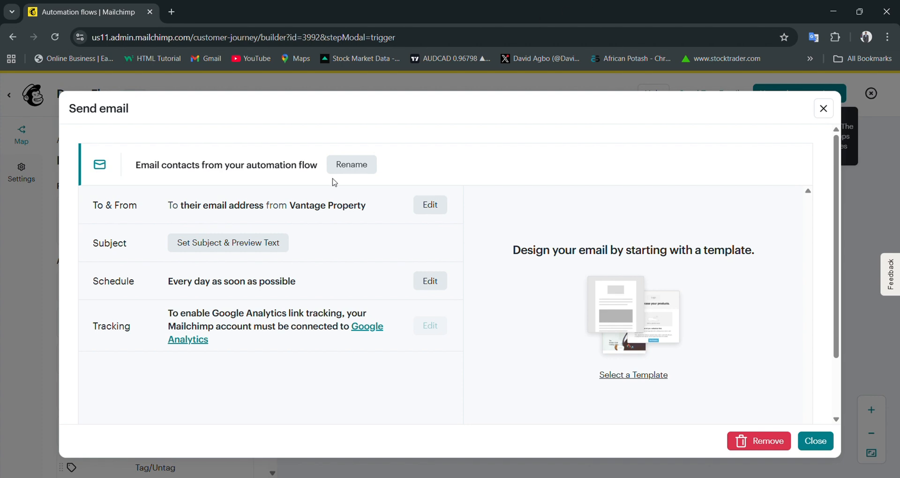
- Rename the email step to "A welcome email", save the name and close the email's settings
click(357, 171)
click(322, 169)
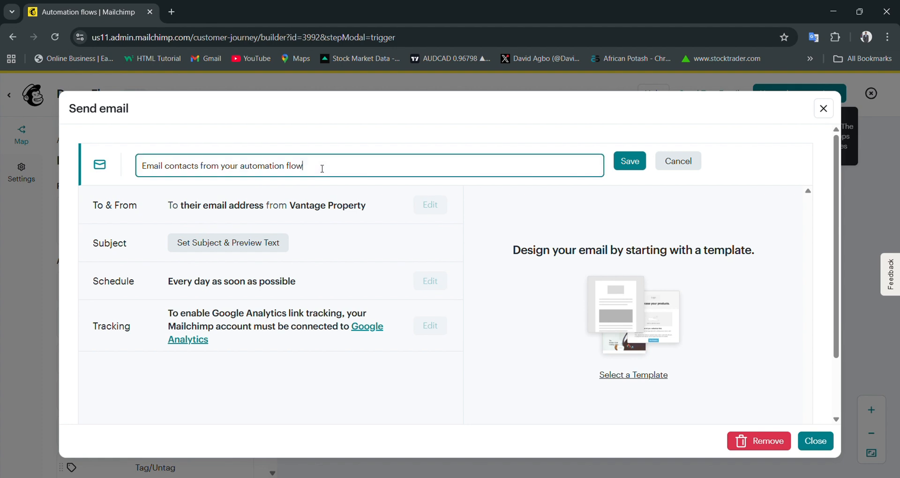
key(ctrl+a)
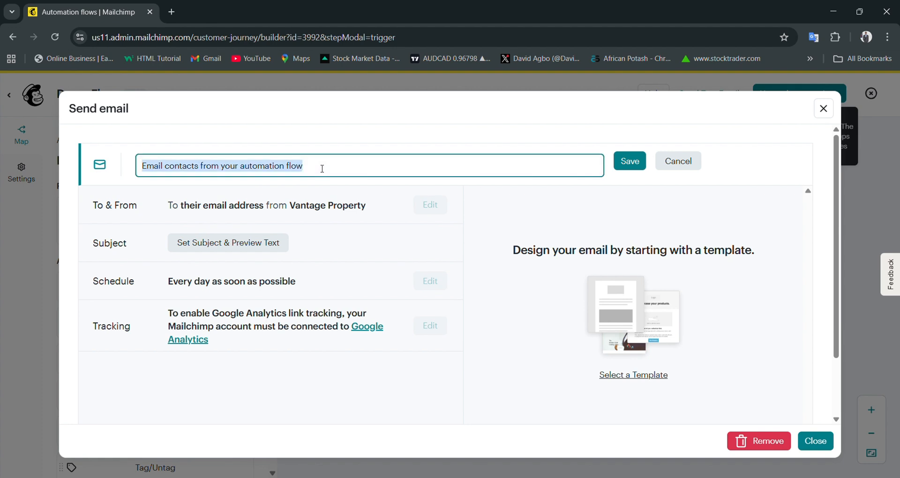
text(A welcome )
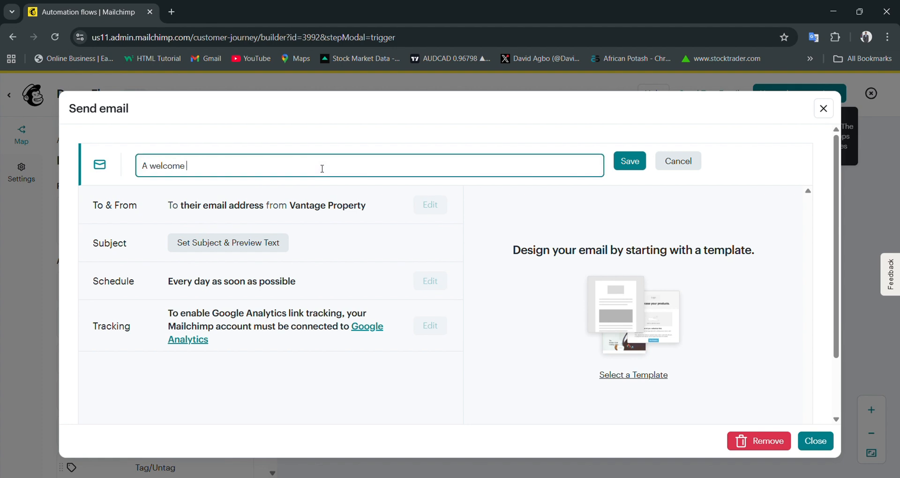
text(efmai)
key(BackSpace)
key(BackSpace)
key(BackSpace)
key(BackSpace)
text(mail)
click(626, 162)
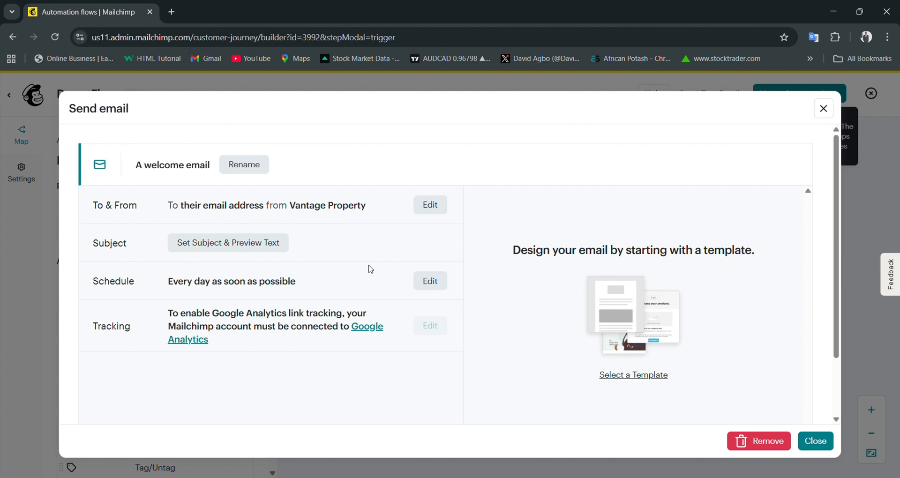
click(823, 447)
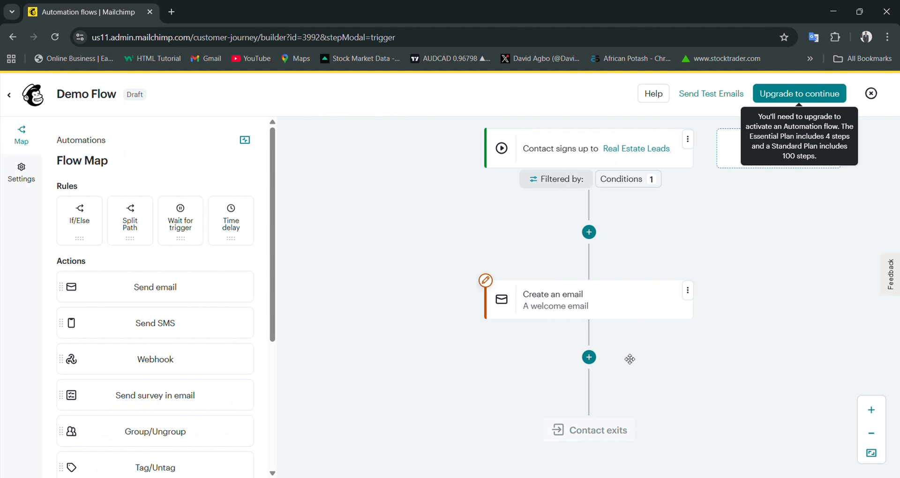
- Add a Time delay of 2 days after the welcome email and save it
click(597, 360)
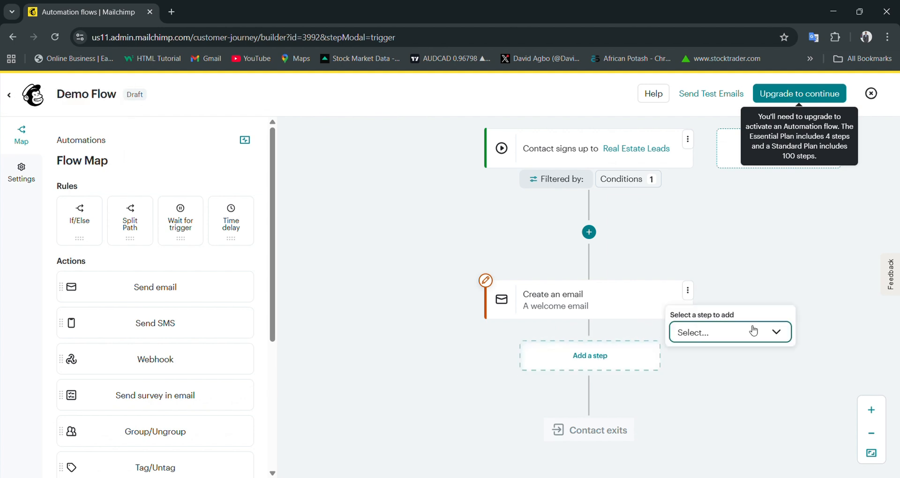
click(753, 331)
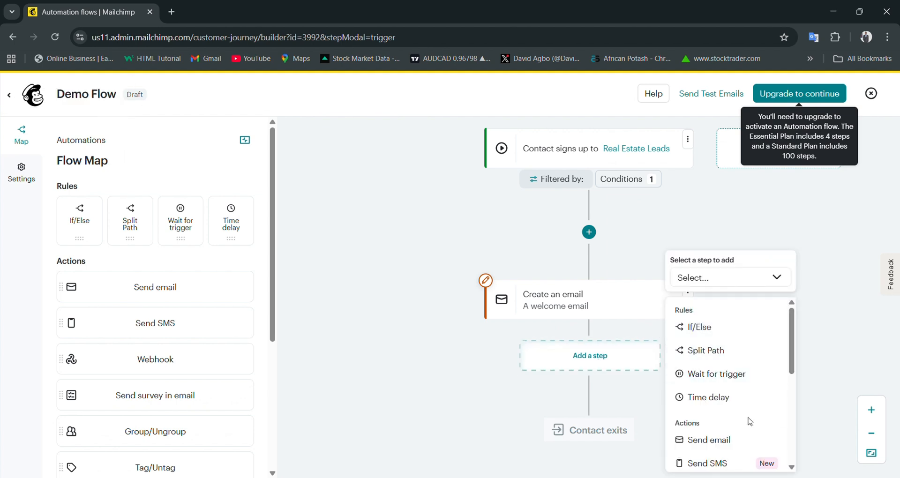
click(710, 398)
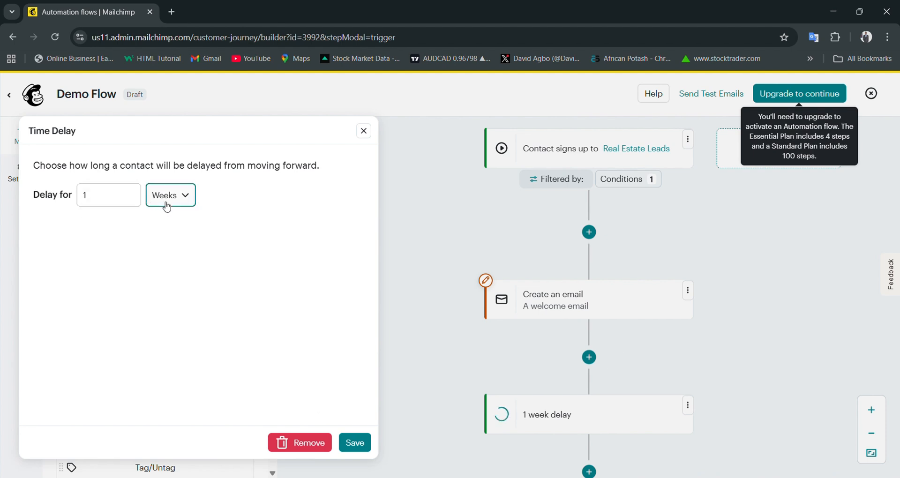
click(163, 232)
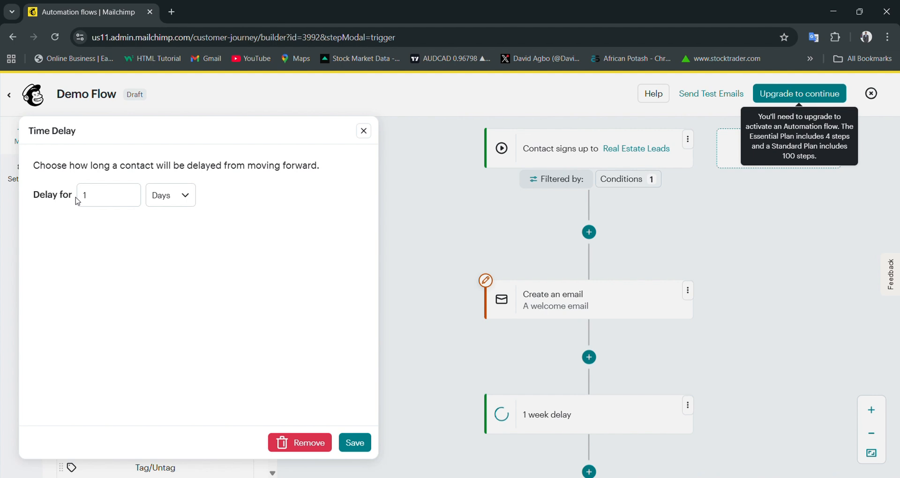
click(101, 202)
key(BackSpace)
text(2)
click(358, 445)
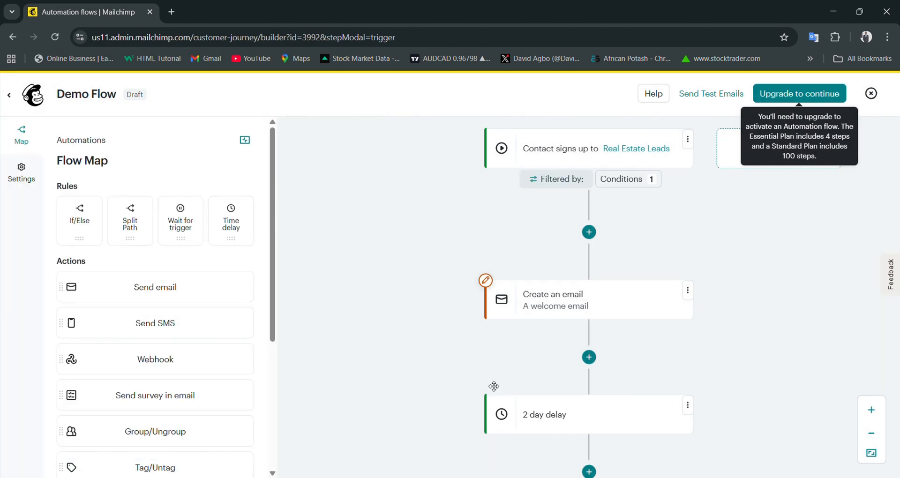
- Add a Send email action to the flow after the 2 day delay
scroll(493, 385, down, 4)
mouse_move(591, 309)
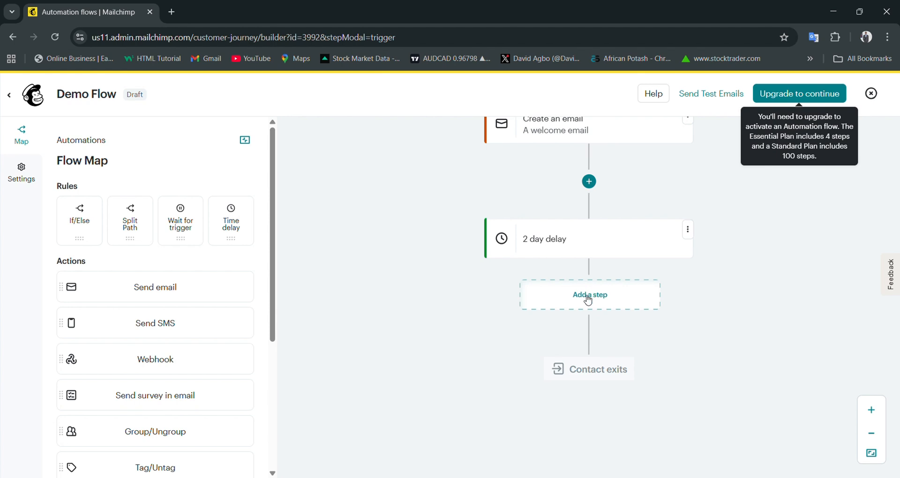
click(588, 298)
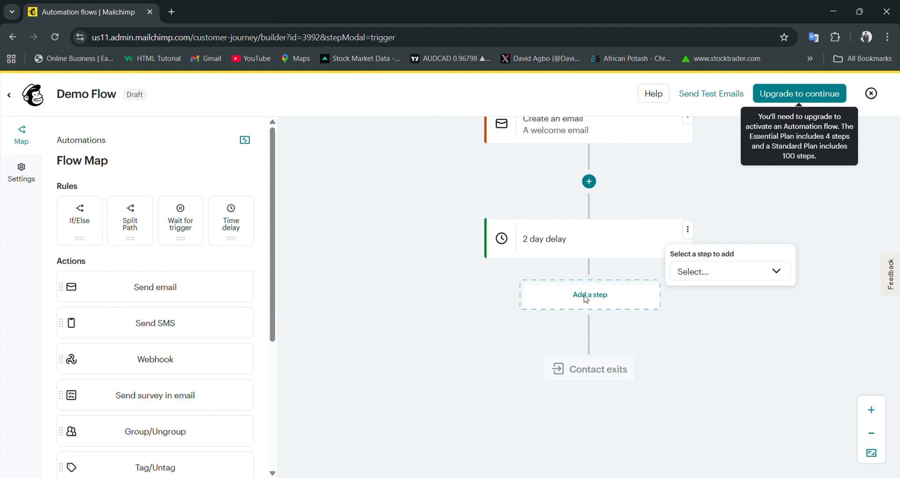
click(717, 273)
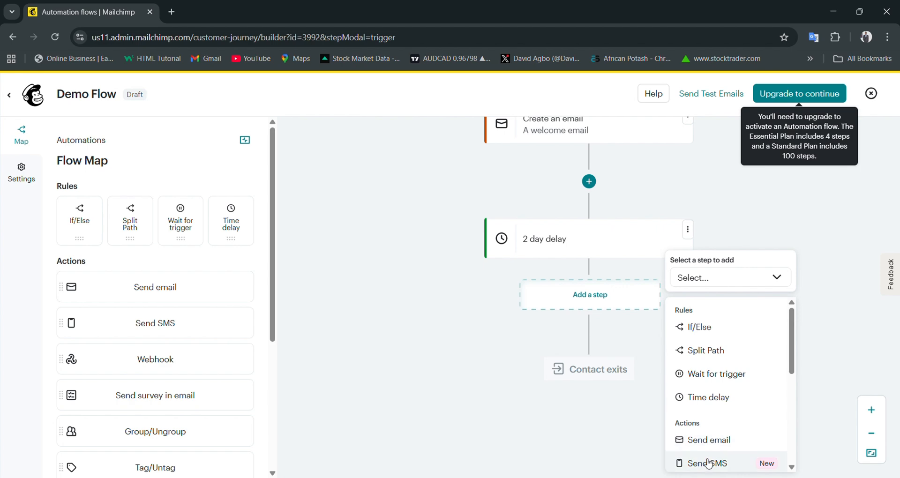
click(710, 440)
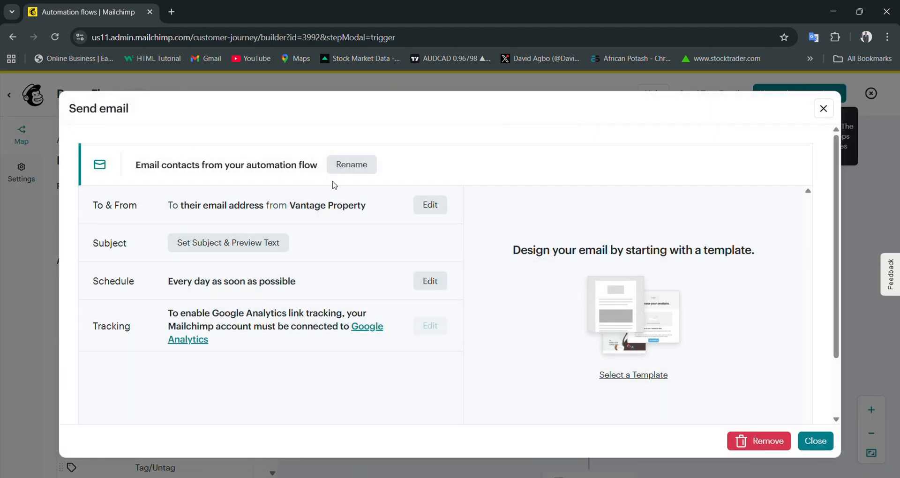
- Rename the new email step to "Discount email", save the name and close the email's settings
click(343, 170)
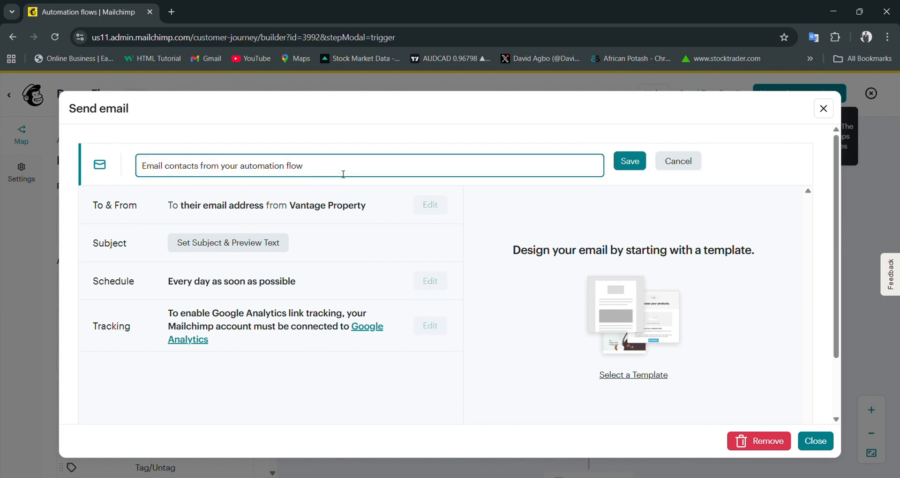
key(ctrl+a)
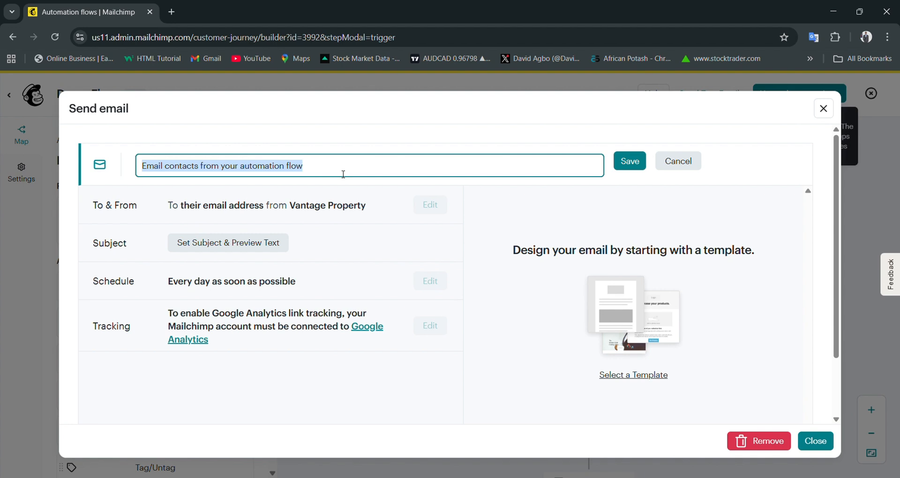
text(Dfi)
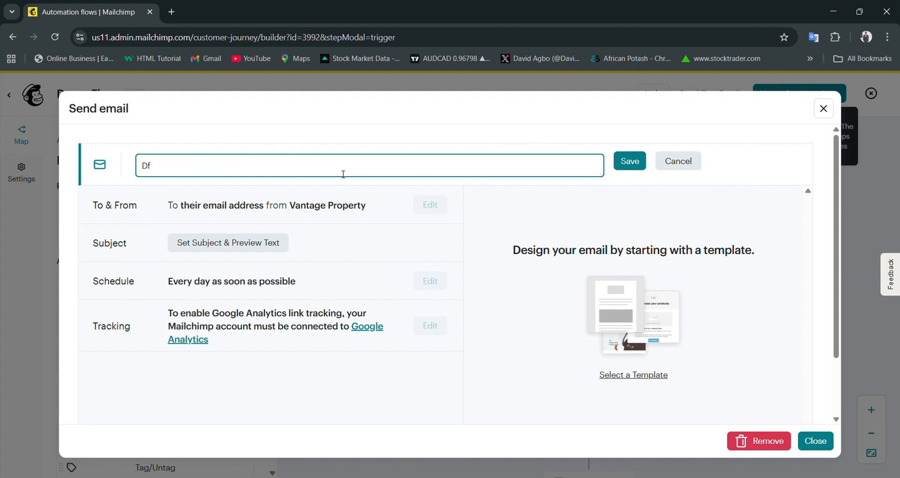
key(BackSpace)
text(iscount email)
click(629, 162)
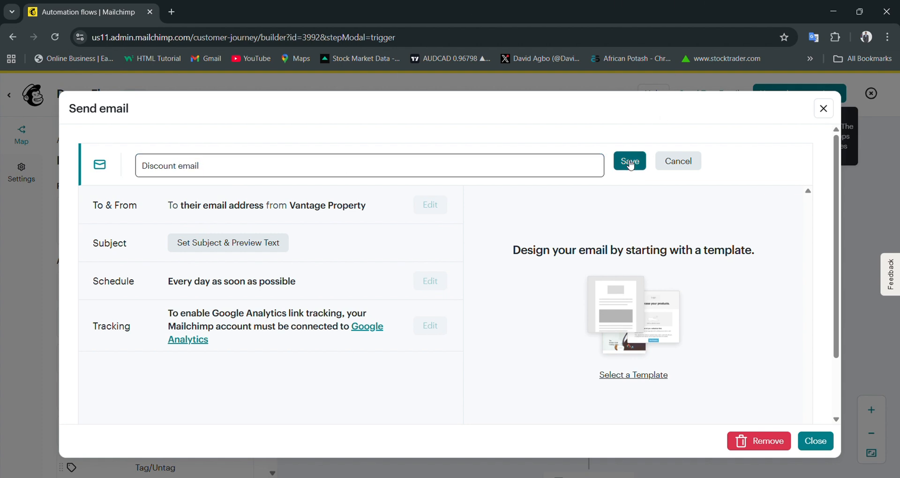
click(829, 446)
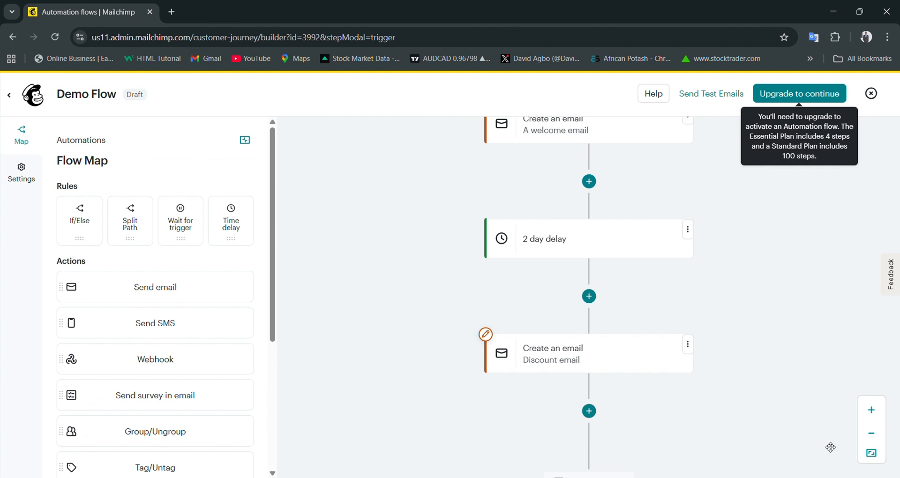
- Add an If/Else rule after the Discount email and start defining its segment filter
scroll(805, 458, down, 3)
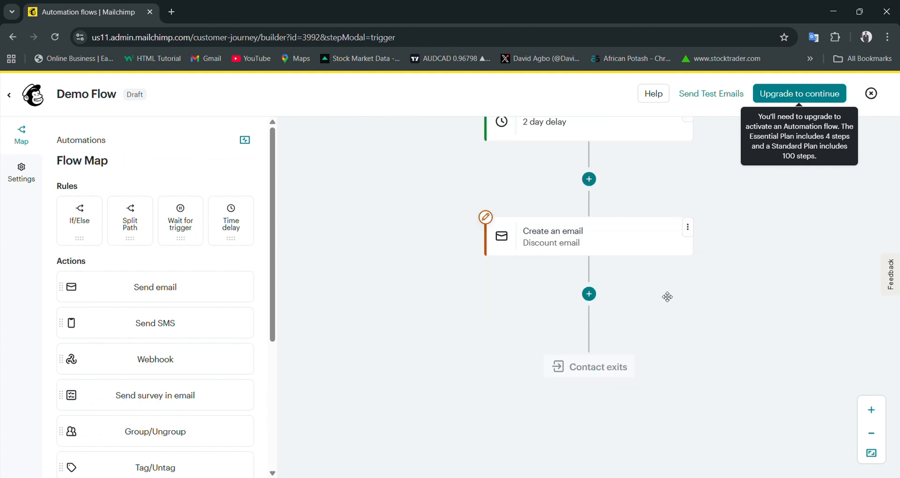
click(600, 300)
click(749, 269)
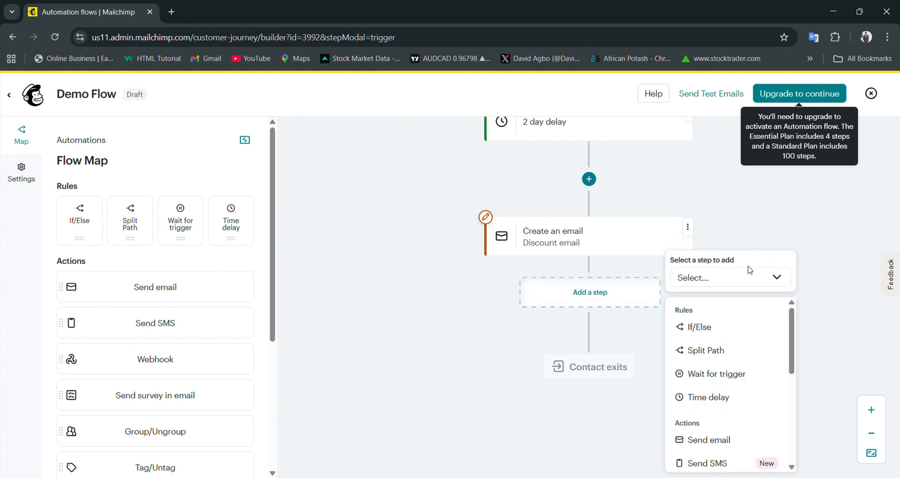
click(726, 331)
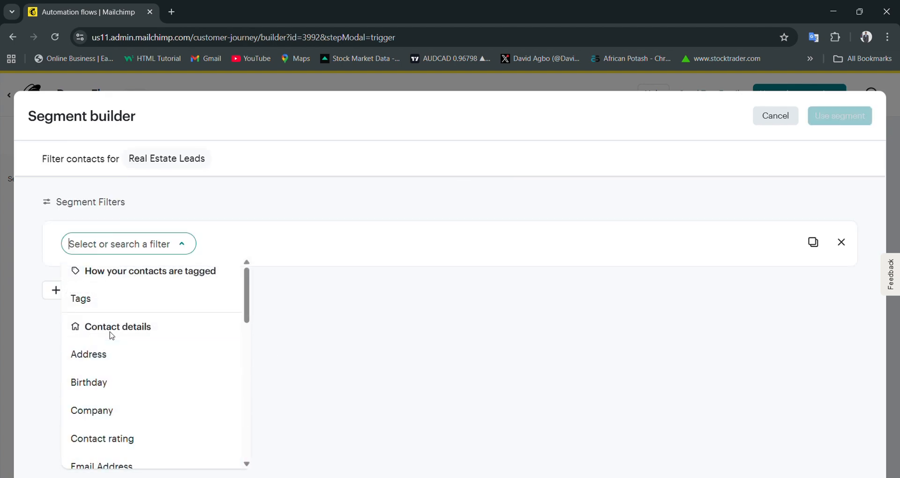
- Choose Email engagement as the filter for the If/Else condition
scroll(117, 347, down, 1)
scroll(121, 360, down, 3)
scroll(120, 361, up, 4)
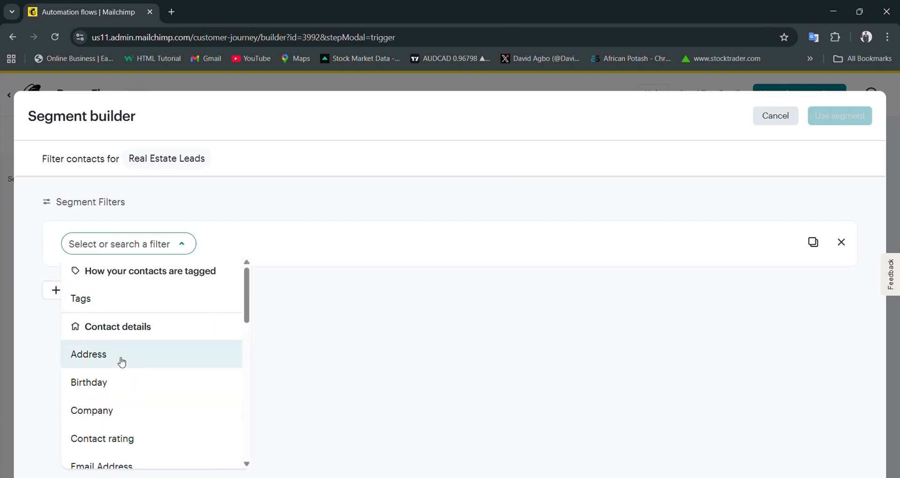
scroll(126, 370, down, 6)
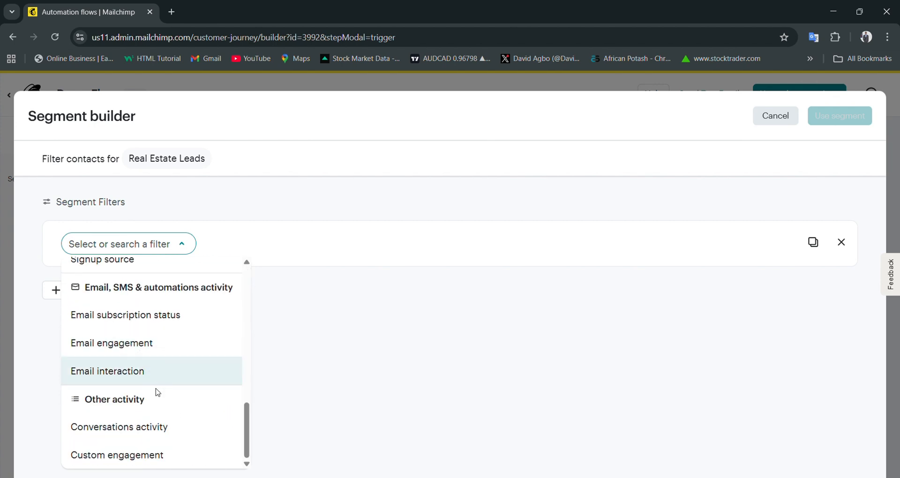
click(133, 347)
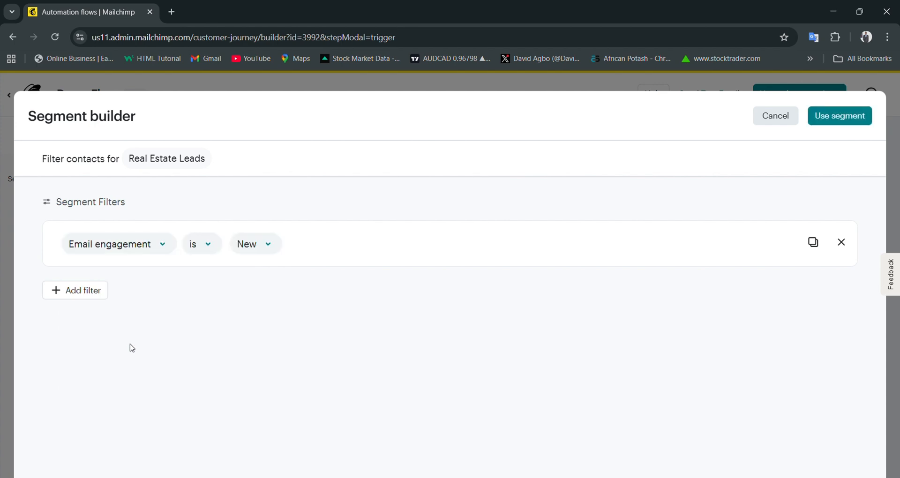
- Change the If/Else filter to Email interaction with the operator "opened"
click(153, 248)
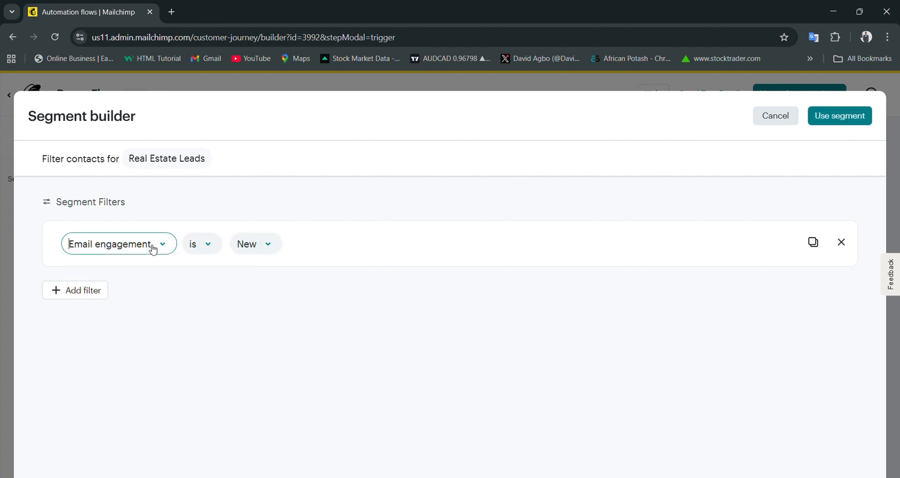
scroll(135, 386, down, 10)
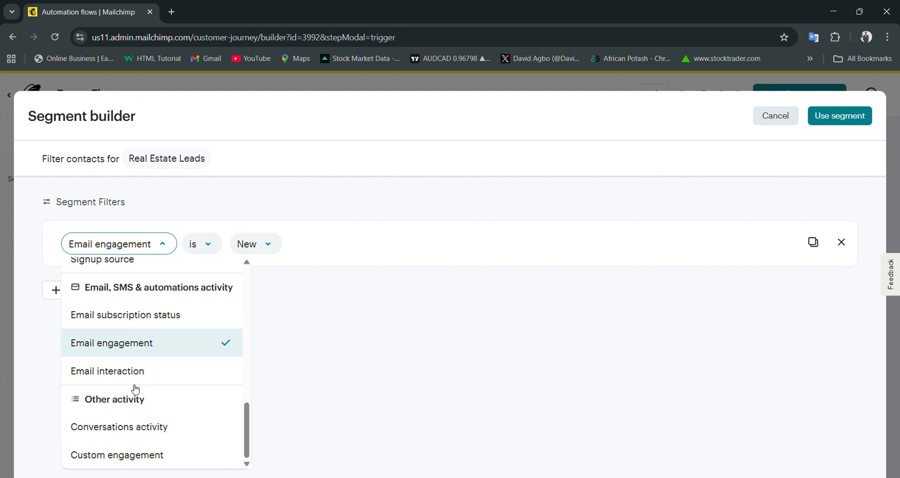
click(134, 375)
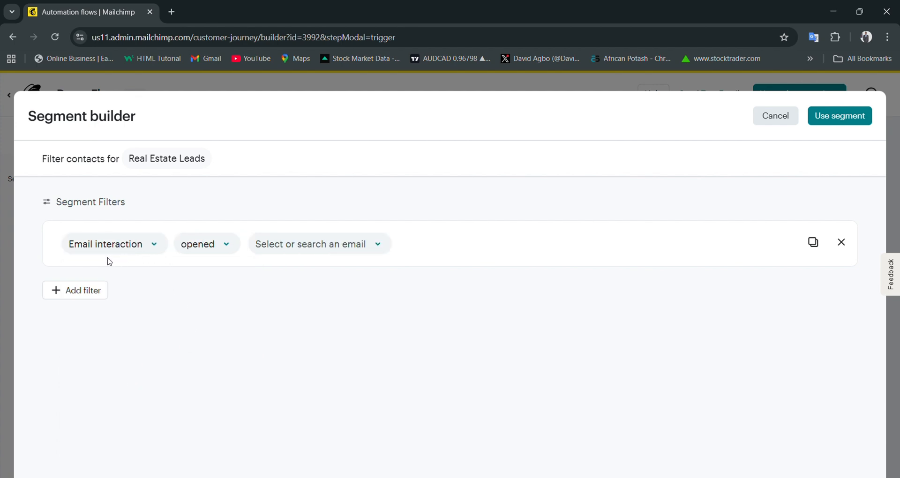
click(295, 249)
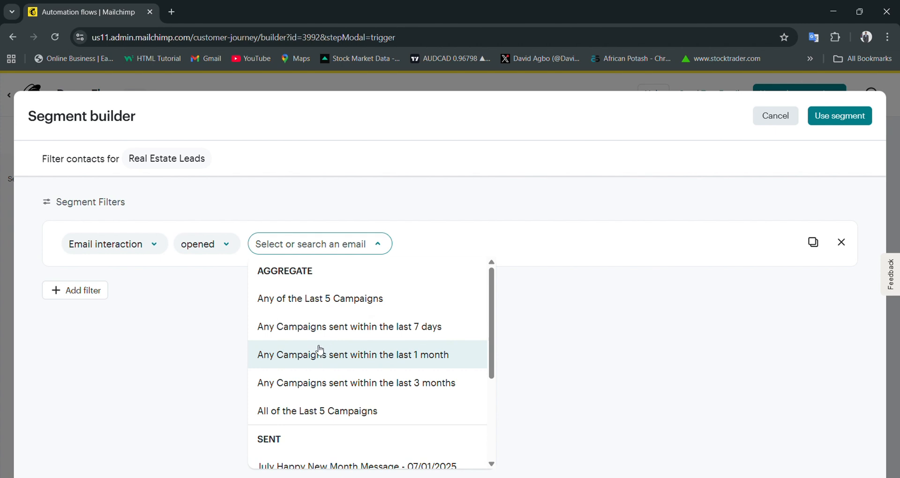
click(210, 249)
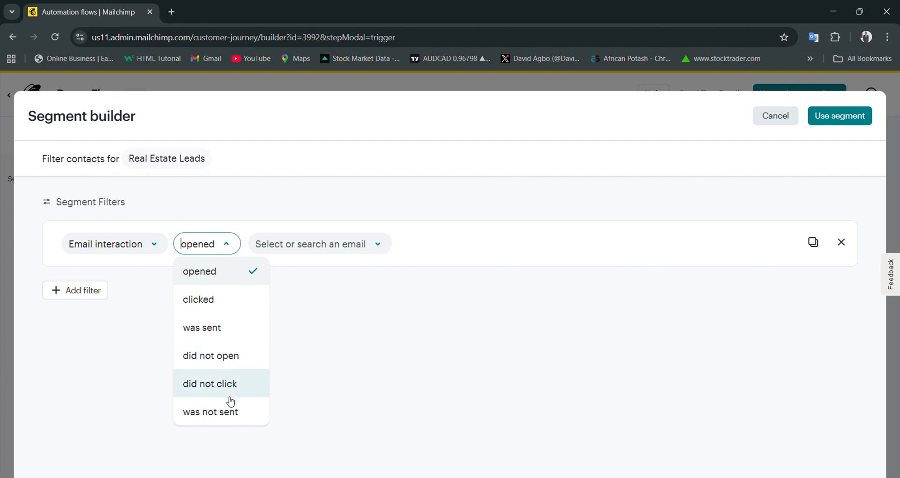
click(213, 271)
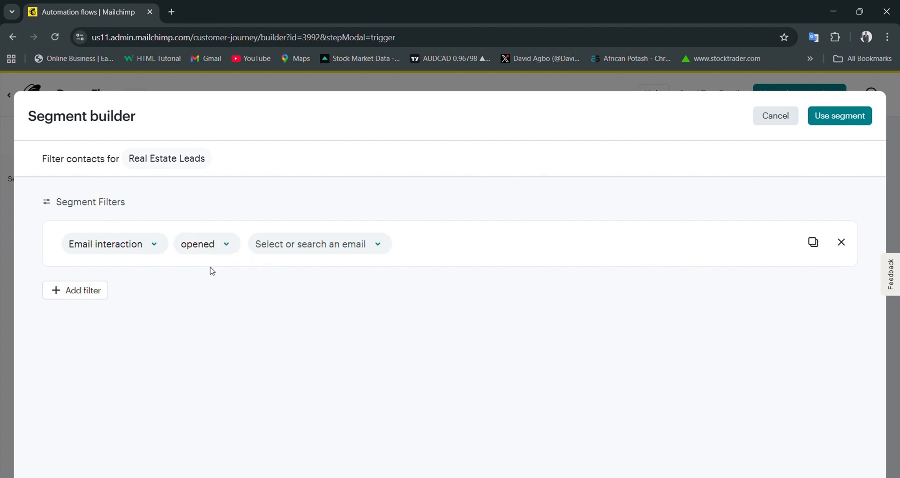
- Pick the sent campaign "Price Increase Alert - 06/29/2025" as the filter's email and apply the segment
click(312, 253)
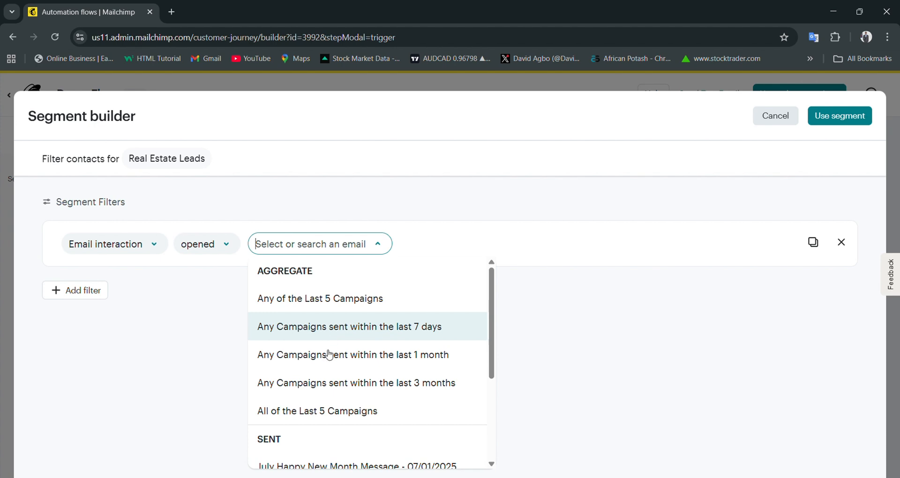
scroll(326, 357, down, 3)
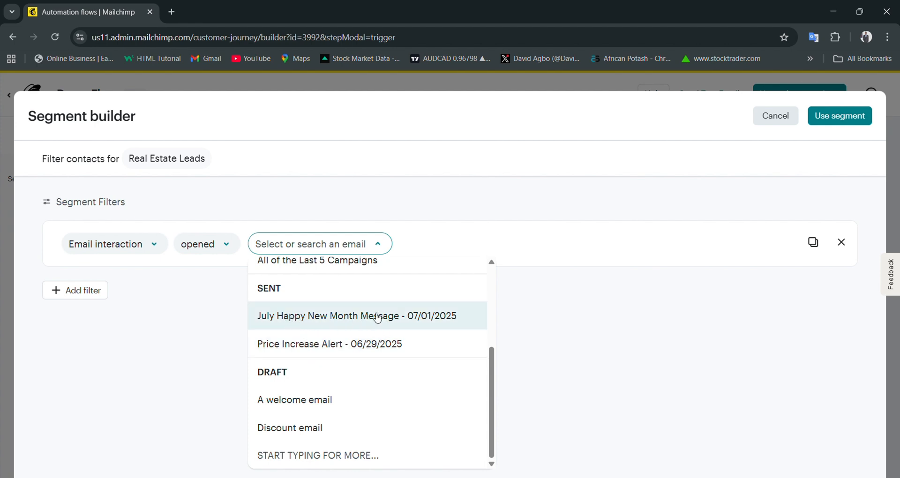
click(316, 348)
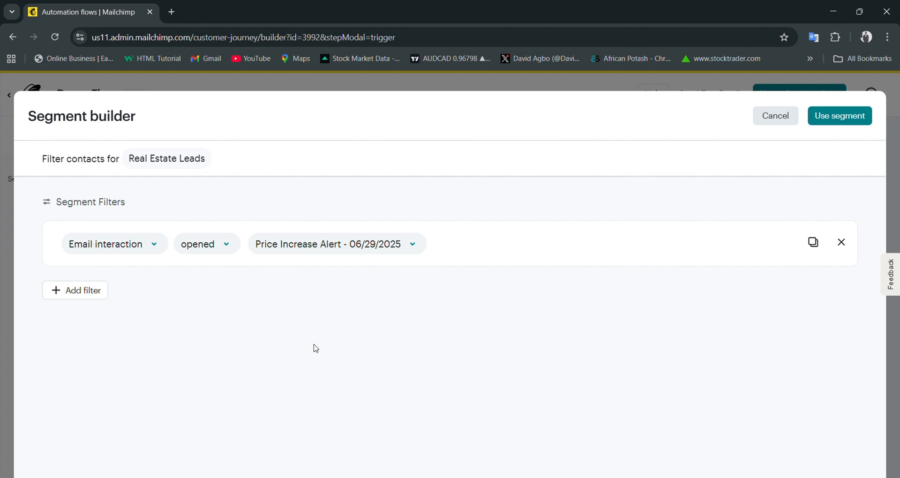
click(854, 116)
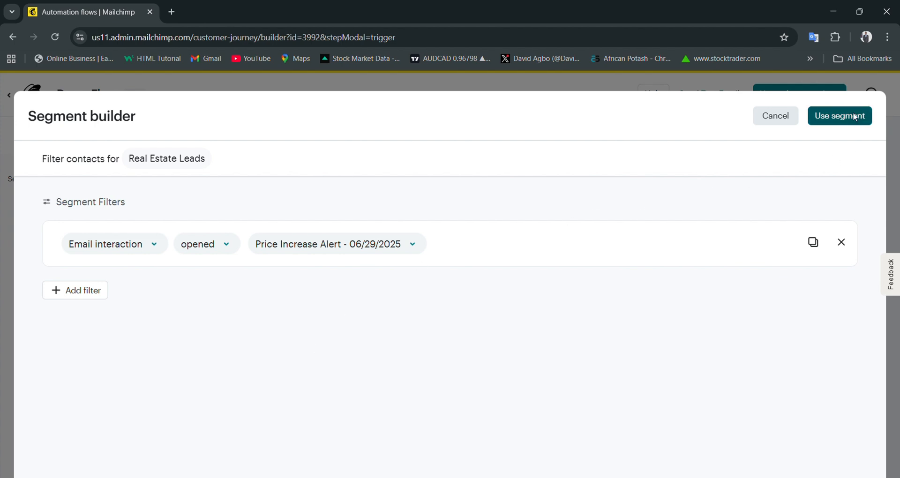
- Add a Send email action on the Yes branch of the If/Else rule and close its settings without renaming it
scroll(783, 254, down, 2)
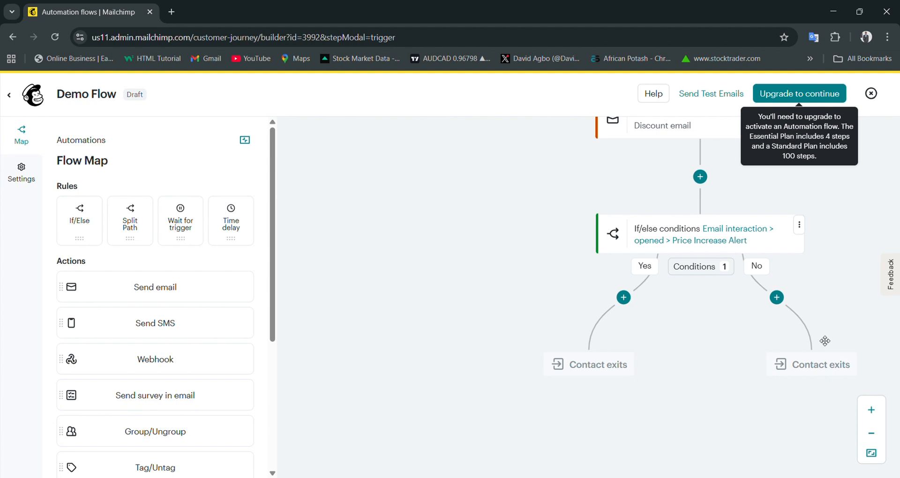
click(621, 297)
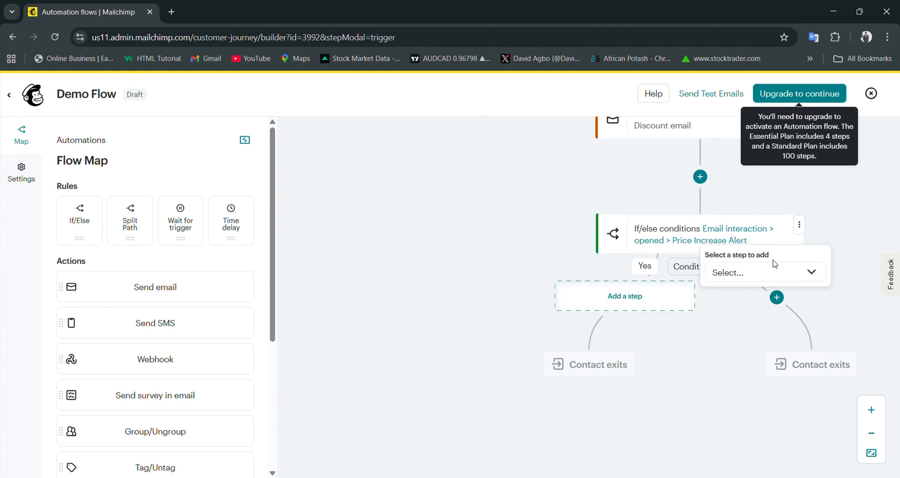
click(785, 271)
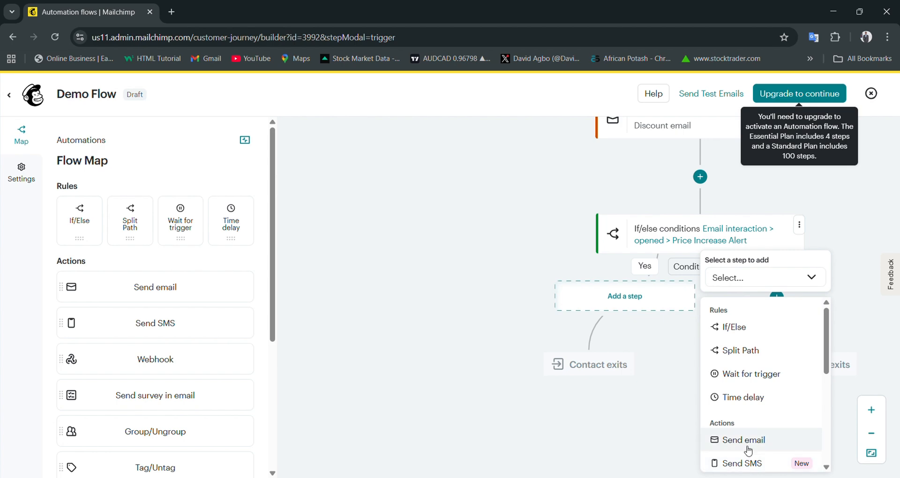
click(744, 441)
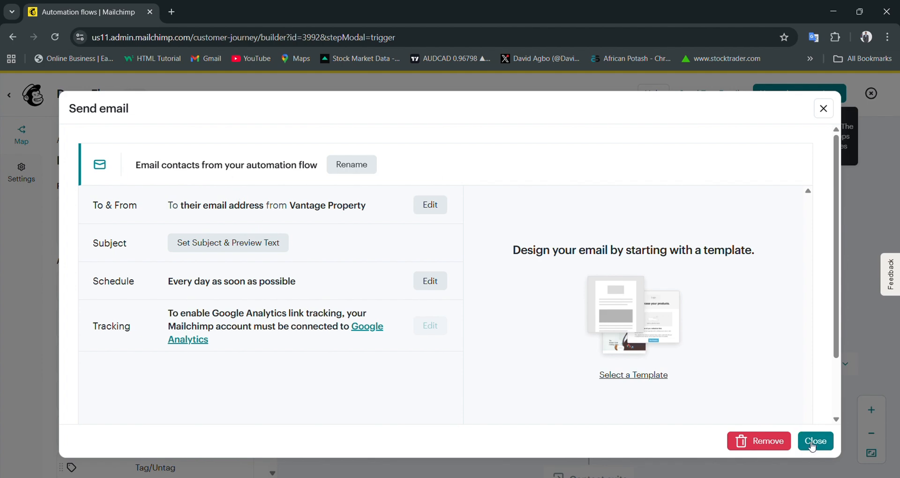
click(818, 441)
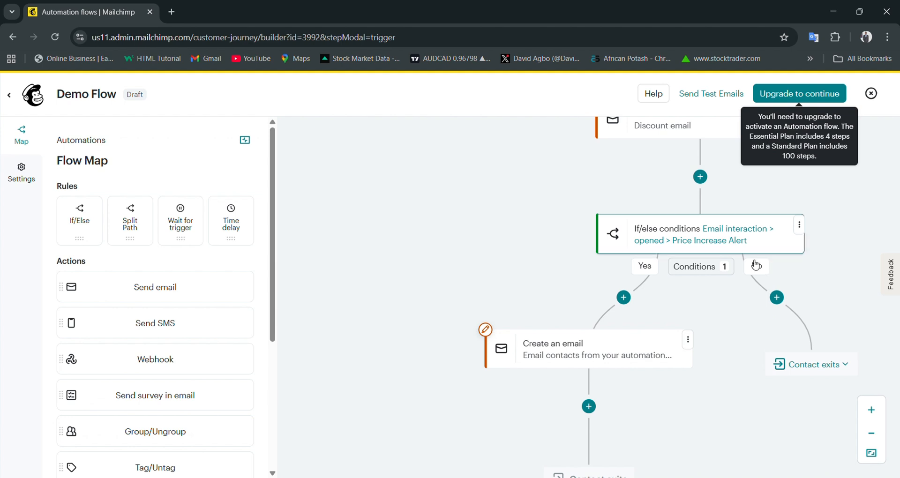
- Add a Send email action on the No branch of the If/Else rule and close its settings with the defaults
click(788, 297)
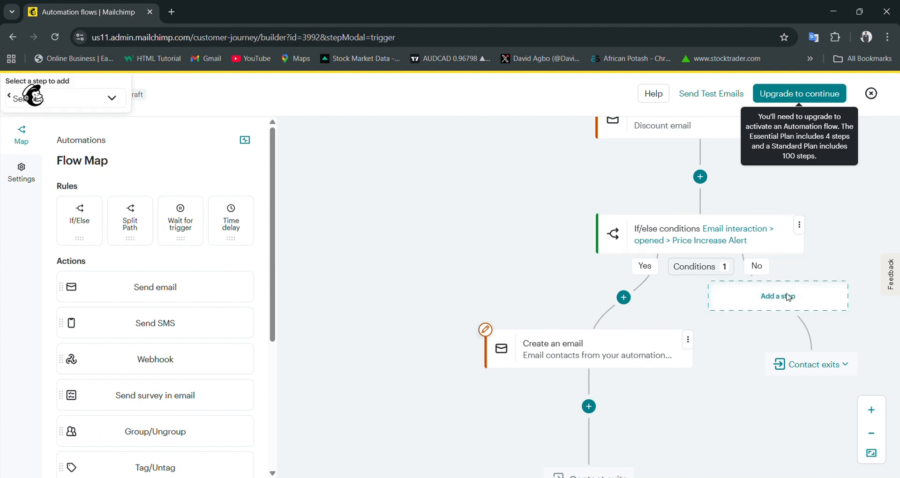
click(683, 278)
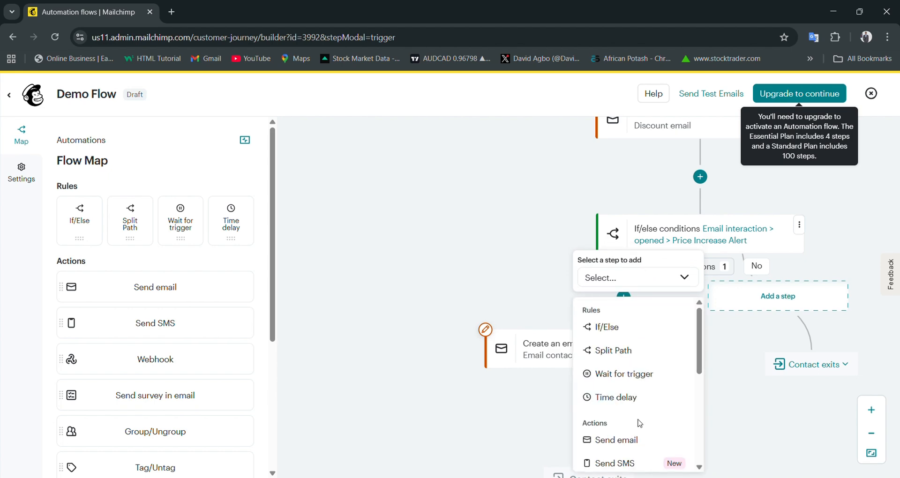
click(634, 439)
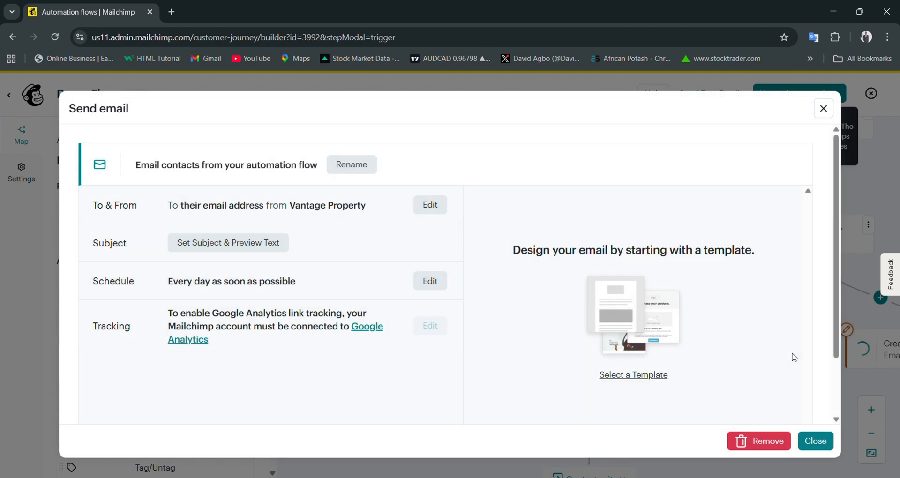
click(826, 442)
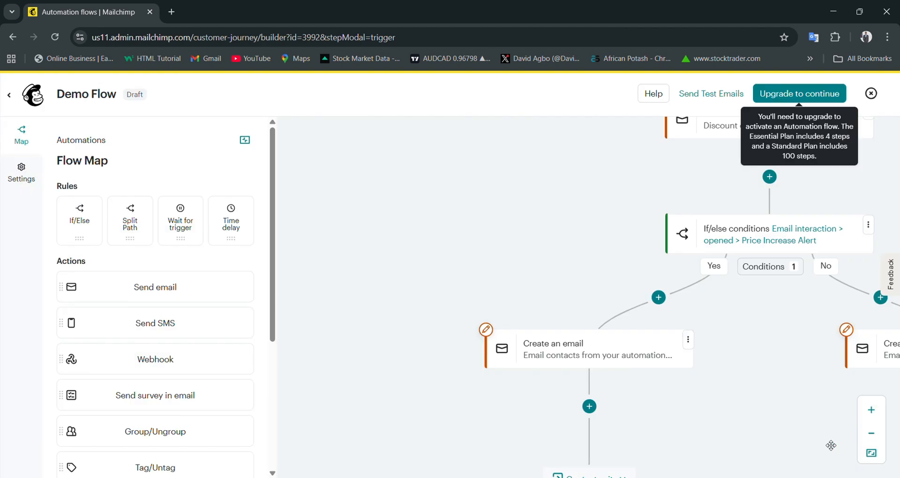
- Add a time delay of 1 day below the email on the Yes branch and save it
scroll(801, 417, down, 1)
drag(745, 389, 603, 396)
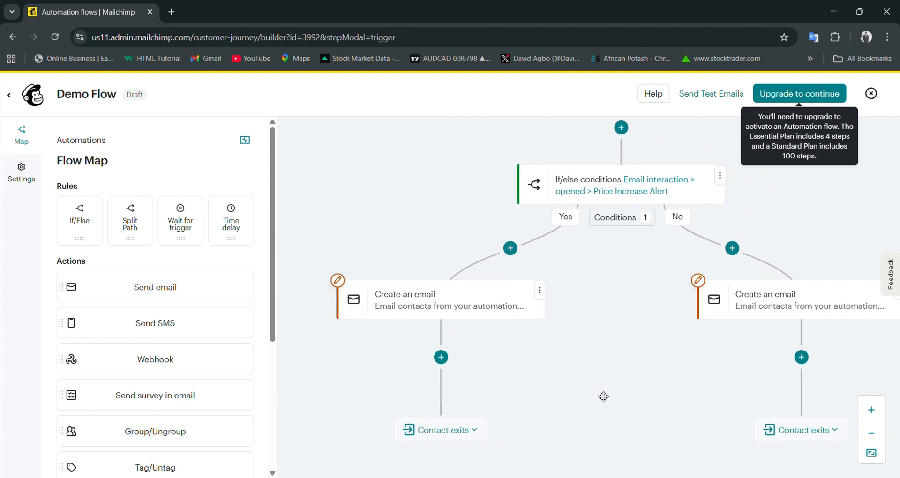
click(438, 360)
click(576, 333)
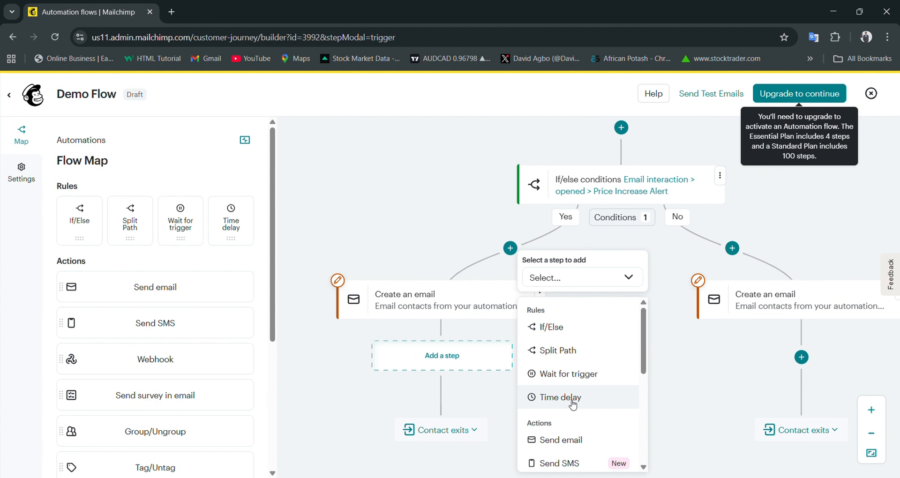
click(572, 399)
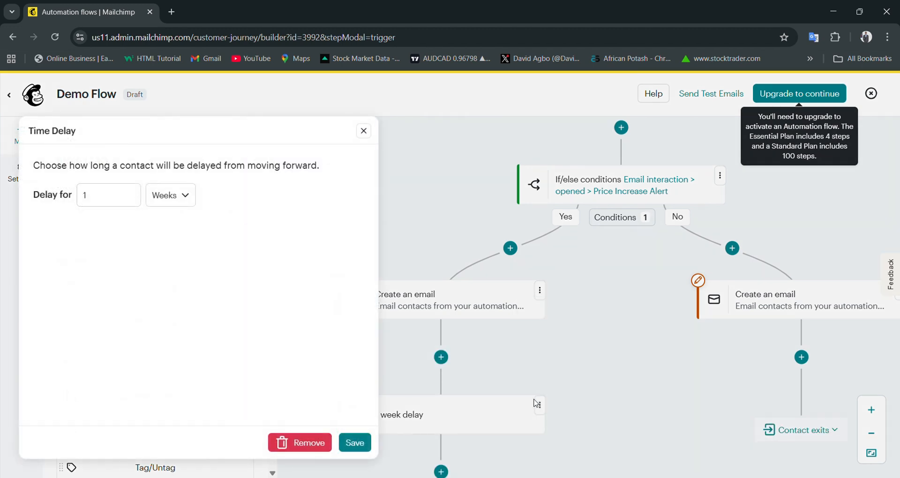
click(171, 195)
click(174, 228)
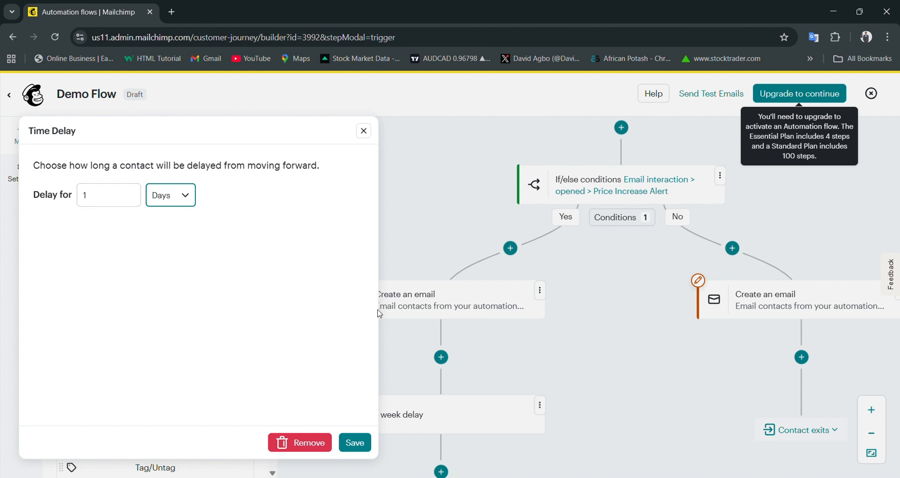
click(352, 442)
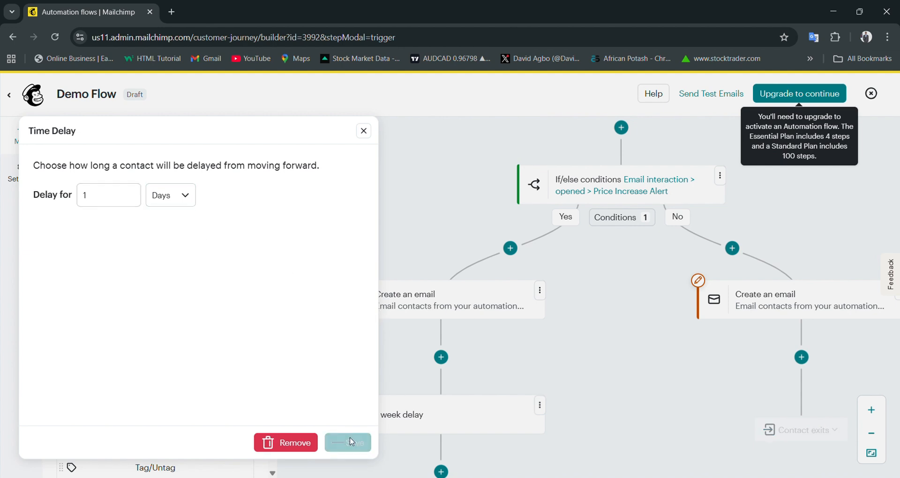
- Add a Send email action below the 1 day delay on the Yes branch and close its settings with the defaults
scroll(524, 401, down, 1)
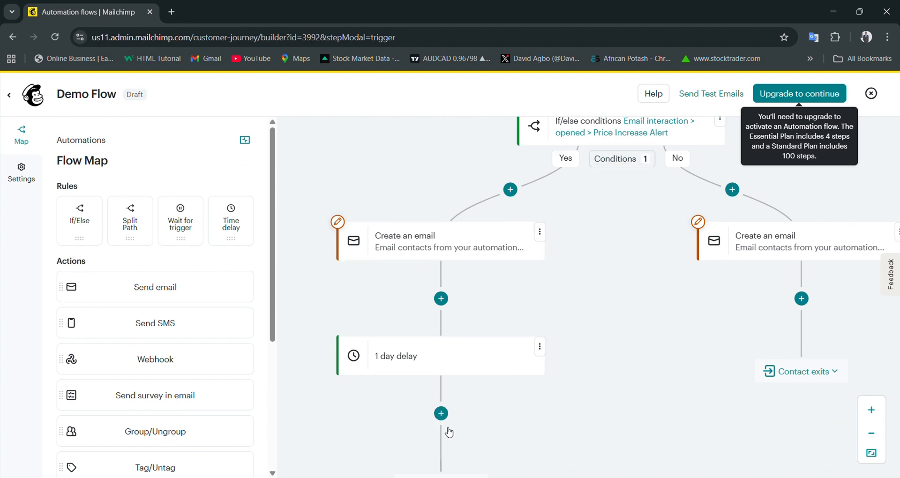
mouse_move(448, 430)
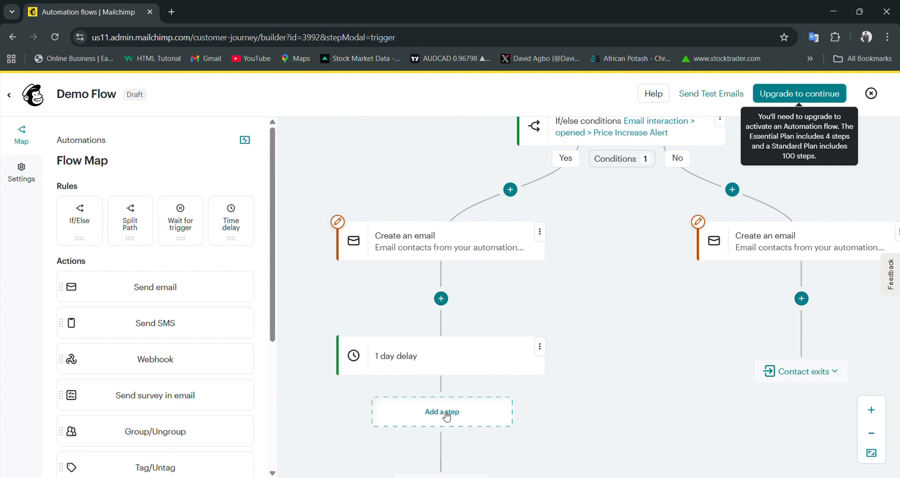
click(447, 417)
click(581, 389)
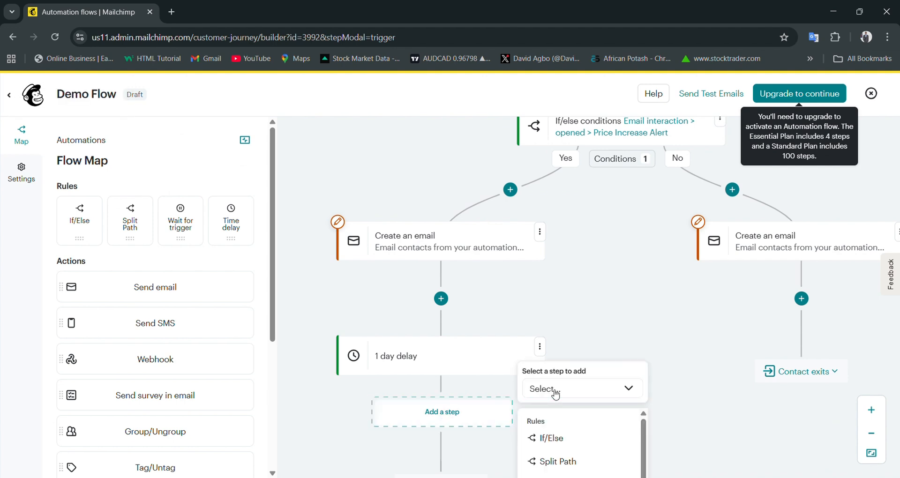
scroll(581, 421, down, 3)
scroll(575, 367, up, 2)
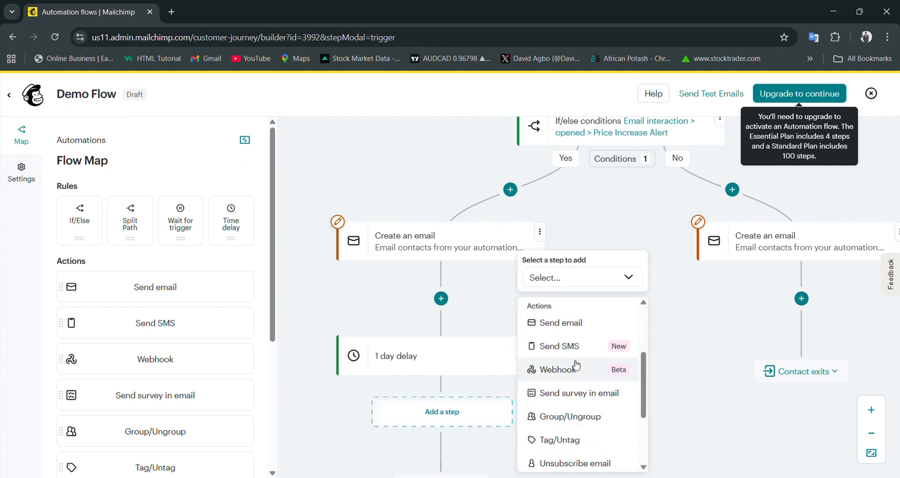
click(570, 334)
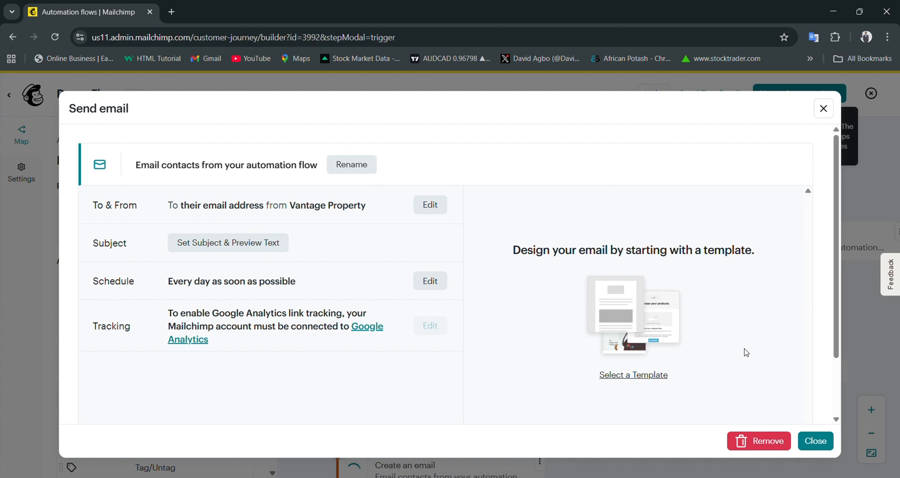
click(815, 441)
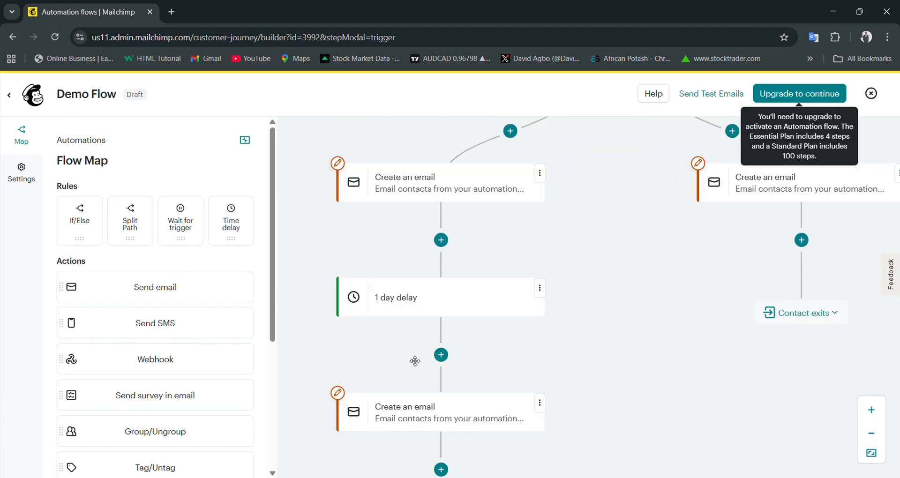
- Add a Split Path below the Yes branch's second email, set to 61% for A and 39% for B, and save it
scroll(557, 363, up, 2)
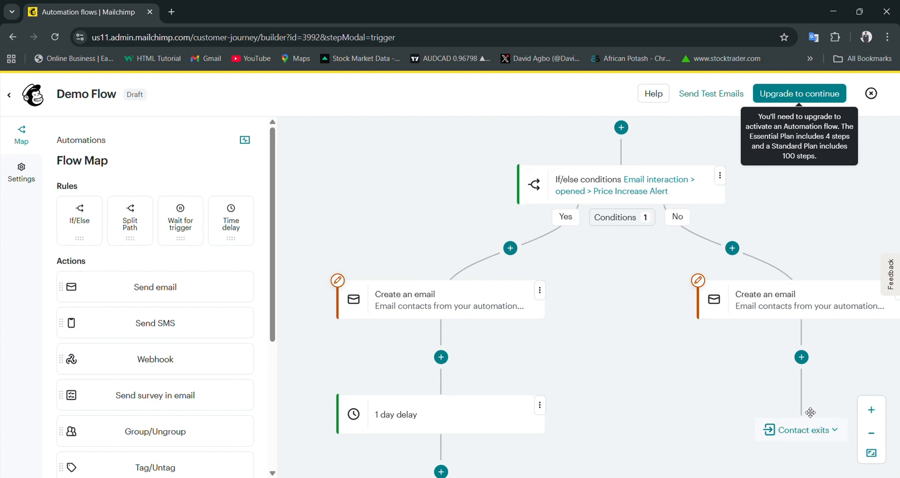
scroll(808, 410, down, 1)
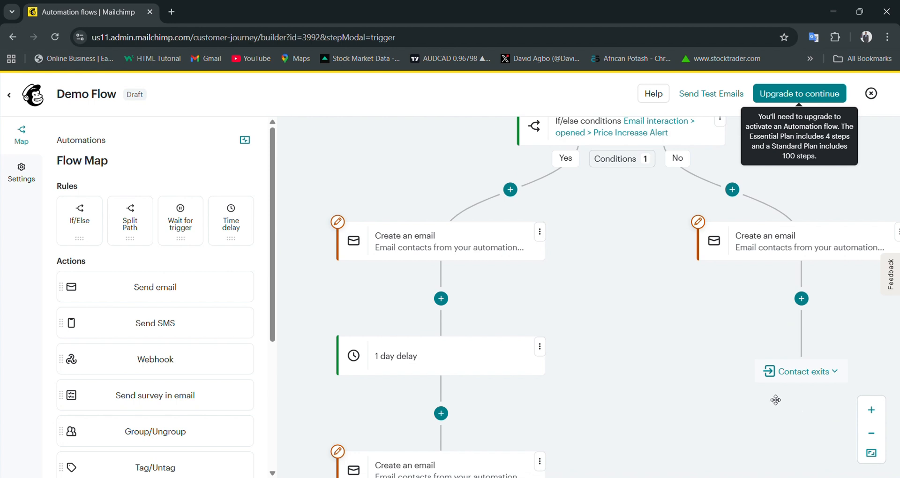
scroll(607, 428, down, 1)
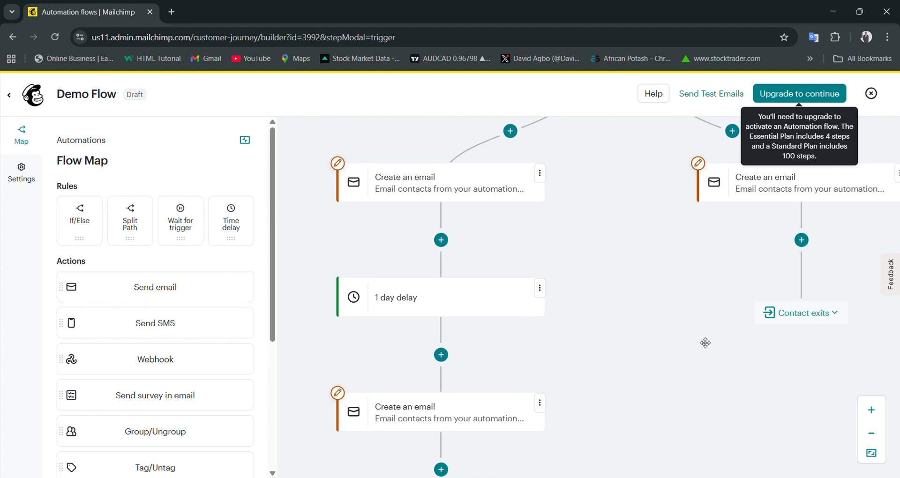
scroll(694, 361, down, 2)
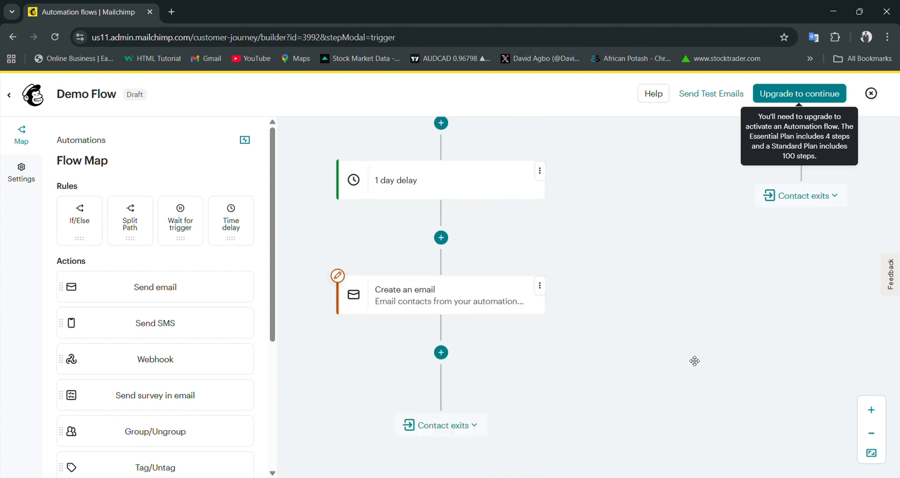
click(431, 359)
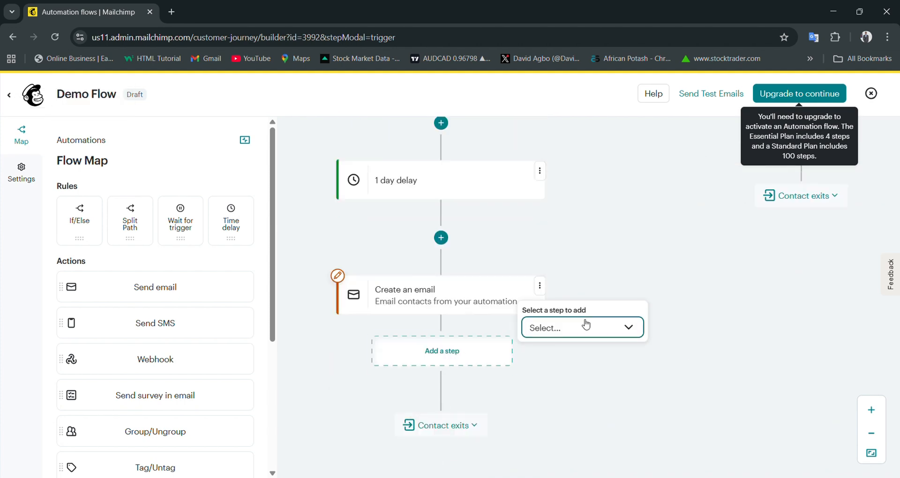
click(586, 325)
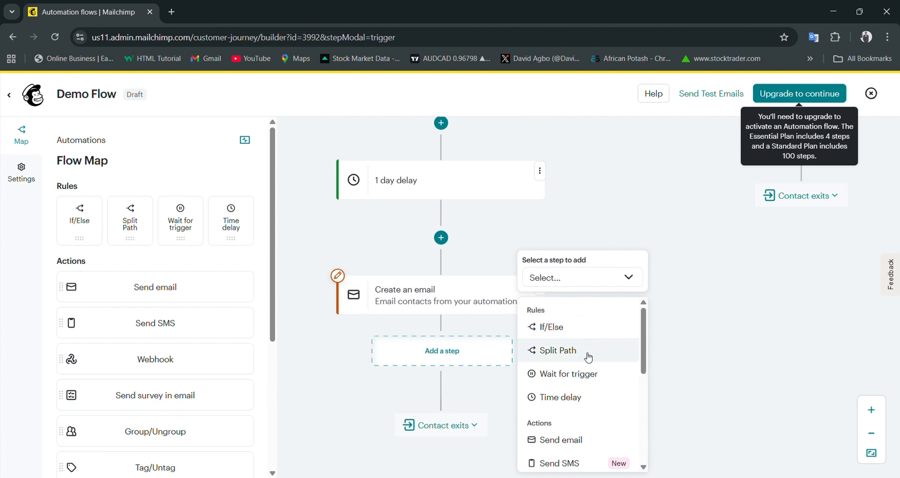
click(558, 351)
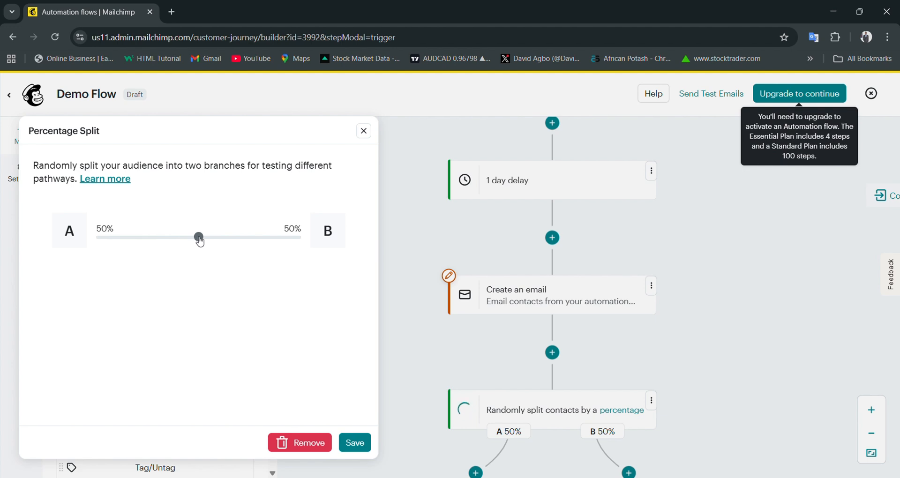
drag(198, 238, 224, 238)
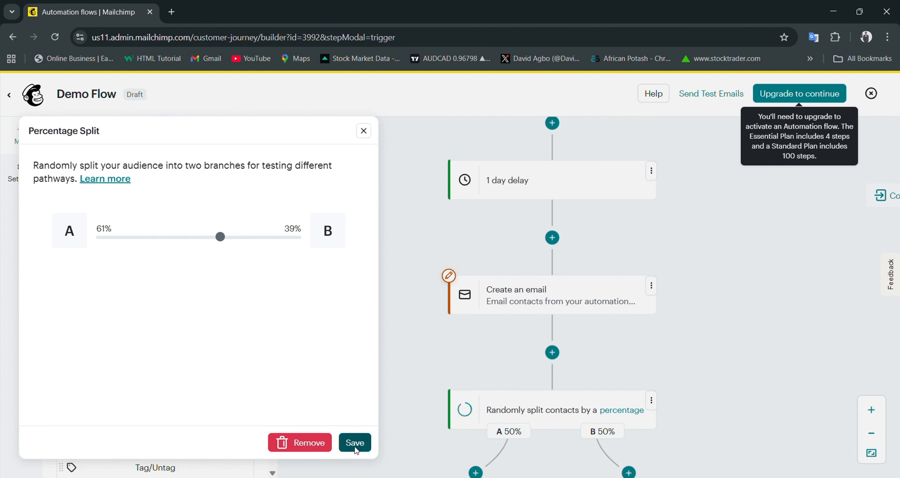
click(356, 449)
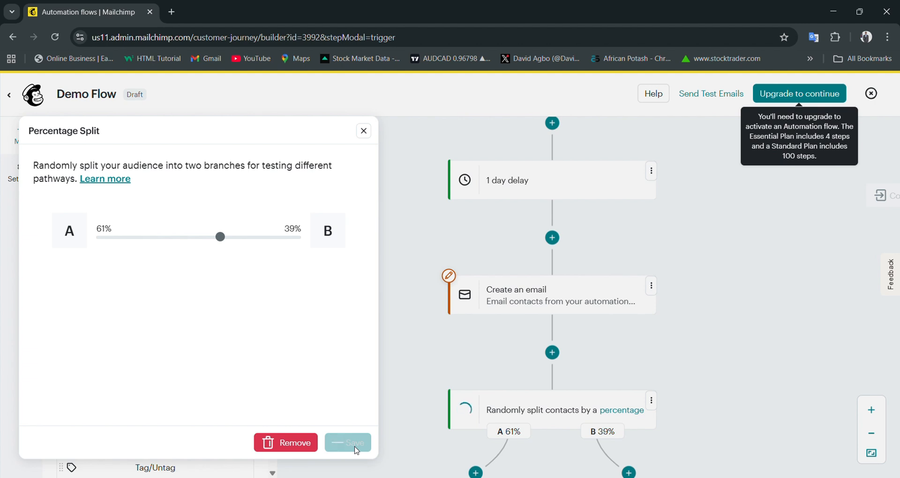
- Add a Send email action on branch A of the percentage split and close its settings with the defaults
scroll(660, 368, down, 1)
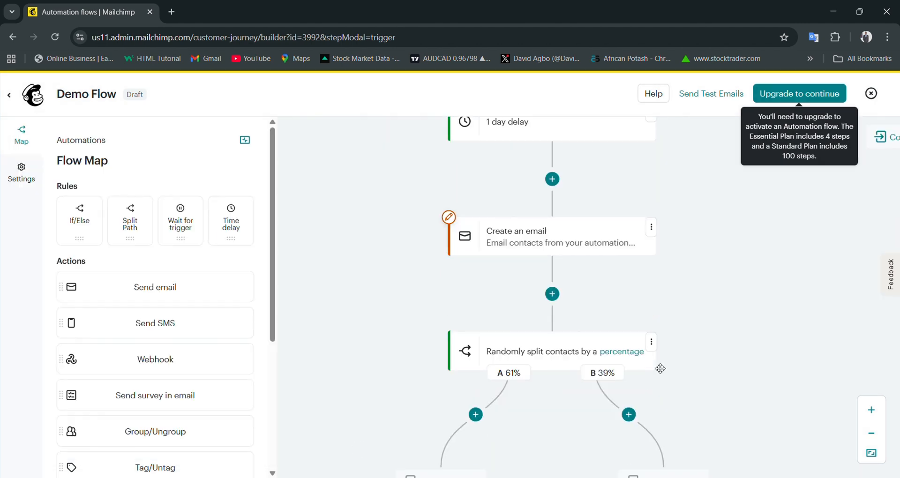
scroll(660, 369, down, 1)
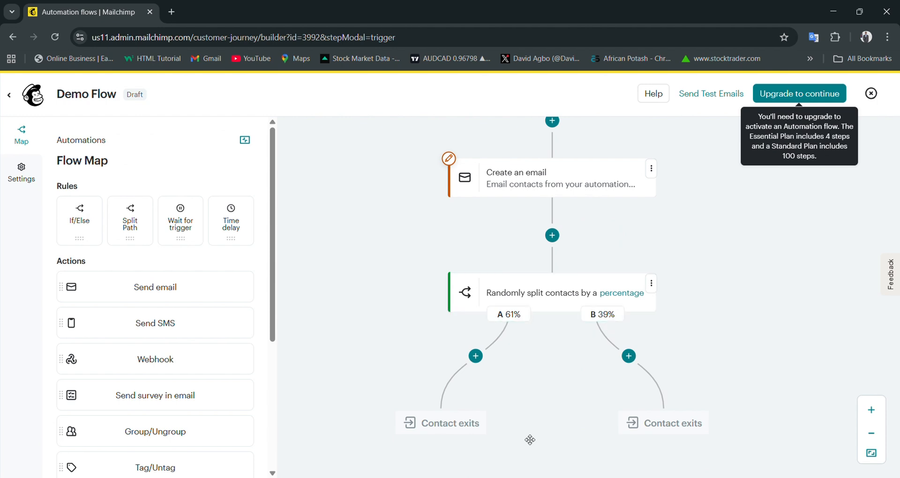
mouse_move(478, 368)
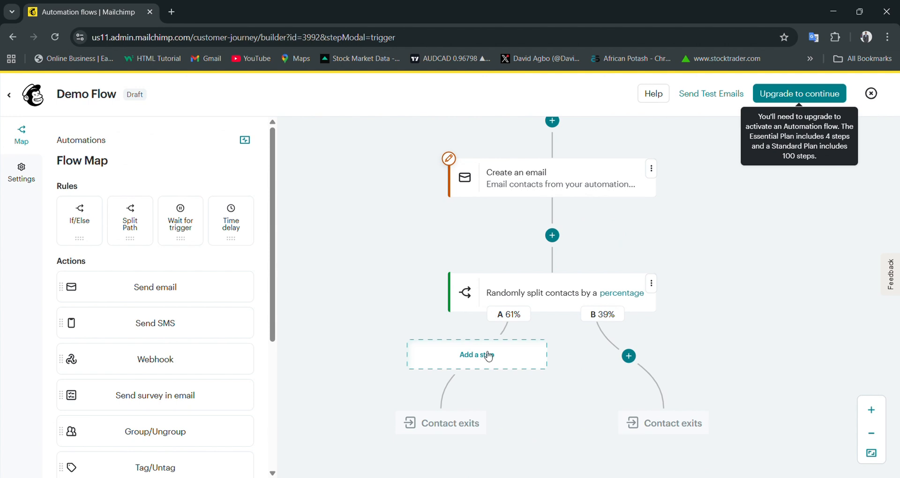
click(485, 358)
click(575, 337)
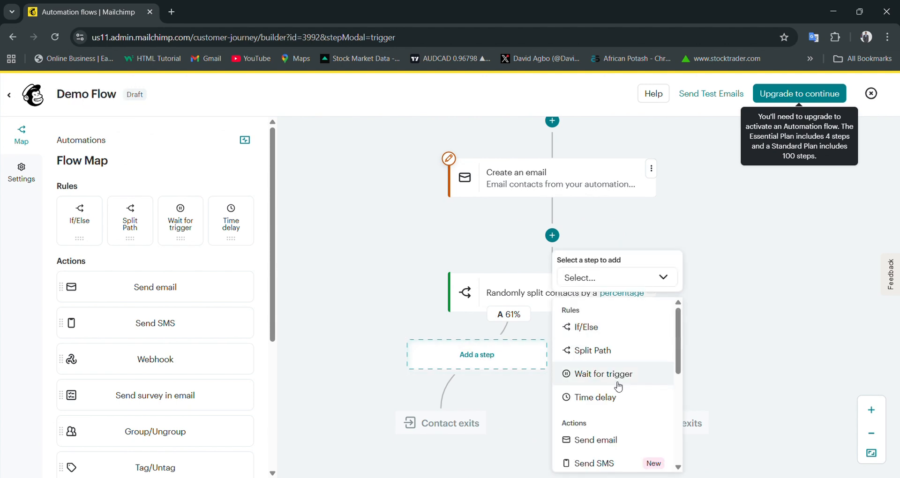
scroll(619, 383, down, 3)
click(609, 326)
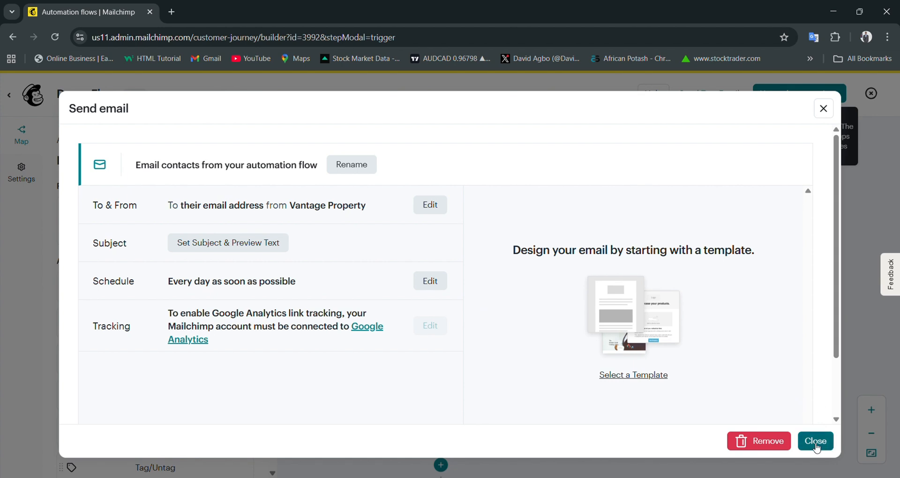
click(817, 442)
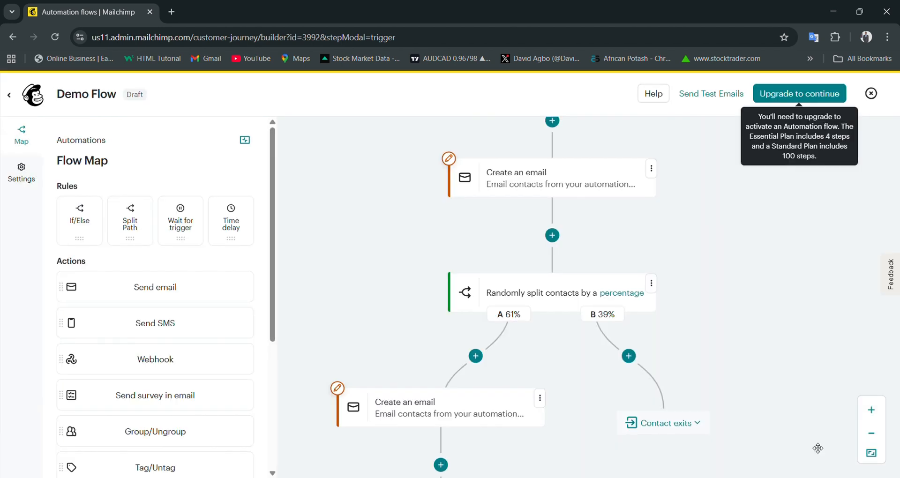
- Add a Send email action on branch B of the percentage split and close its settings with the defaults
click(632, 365)
click(756, 331)
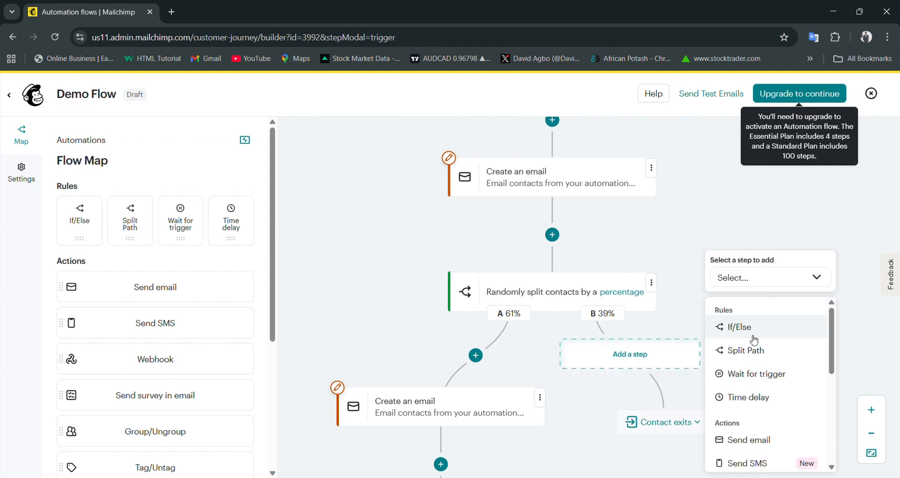
click(758, 450)
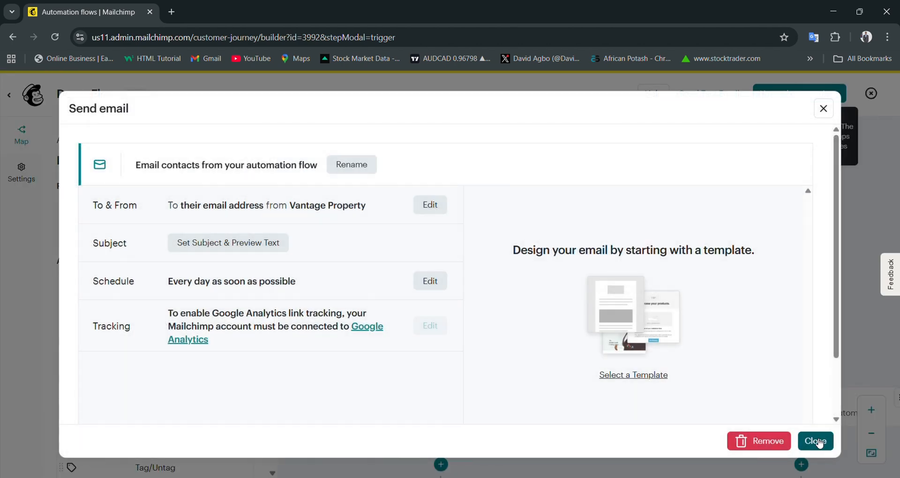
click(819, 442)
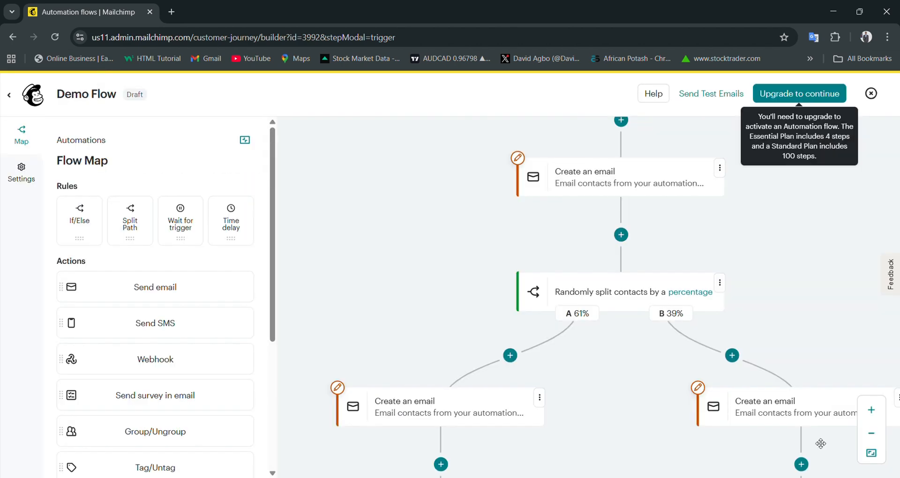
mouse_move(774, 349)
scroll(577, 422, down, 3)
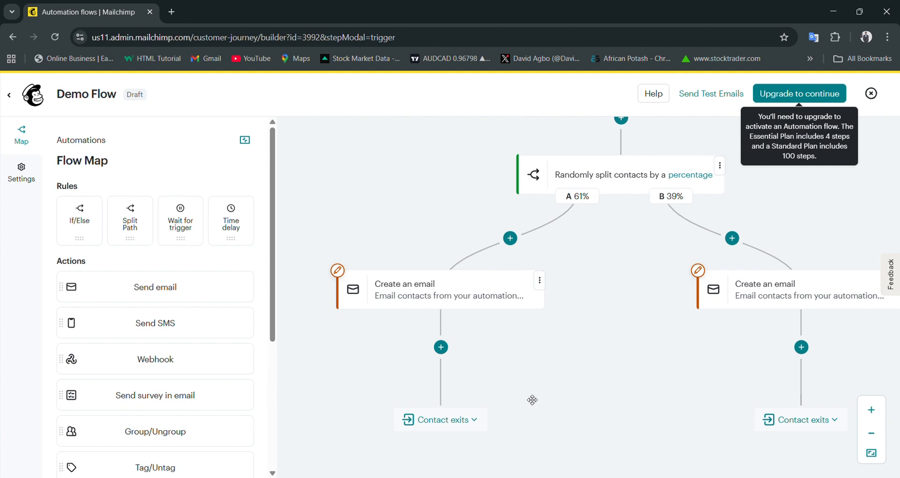
scroll(573, 402, up, 10)
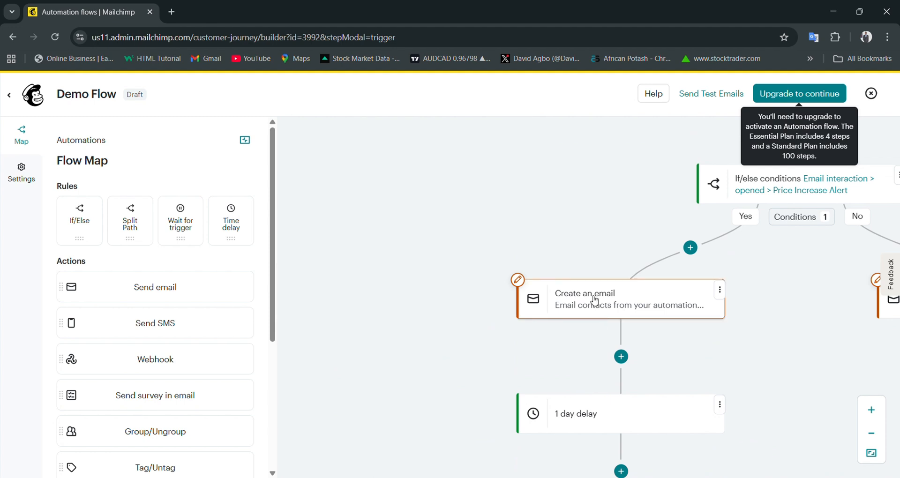
- Review the whole flow map from the sign-up trigger down to the contact exits below the percentage split
scroll(820, 261, up, 4)
scroll(778, 272, up, 5)
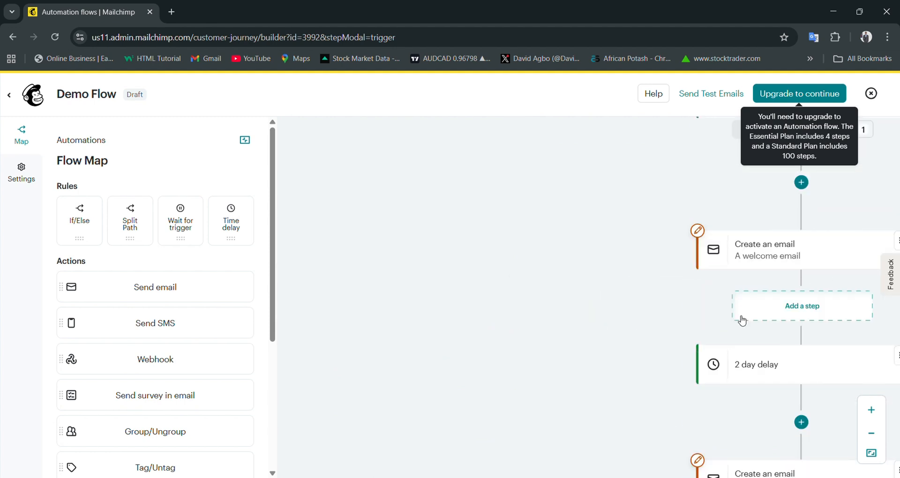
drag(644, 345, 434, 349)
scroll(558, 263, up, 4)
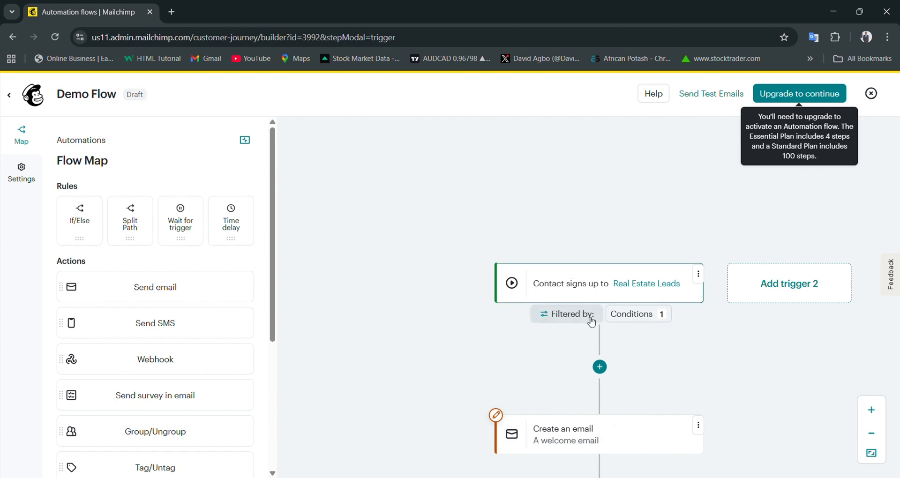
scroll(588, 323, down, 10)
scroll(588, 325, down, 6)
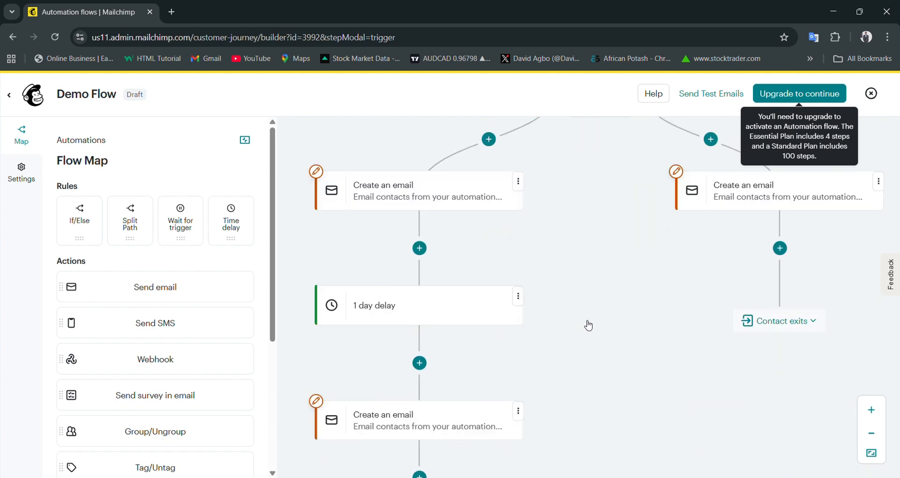
scroll(588, 329, down, 3)
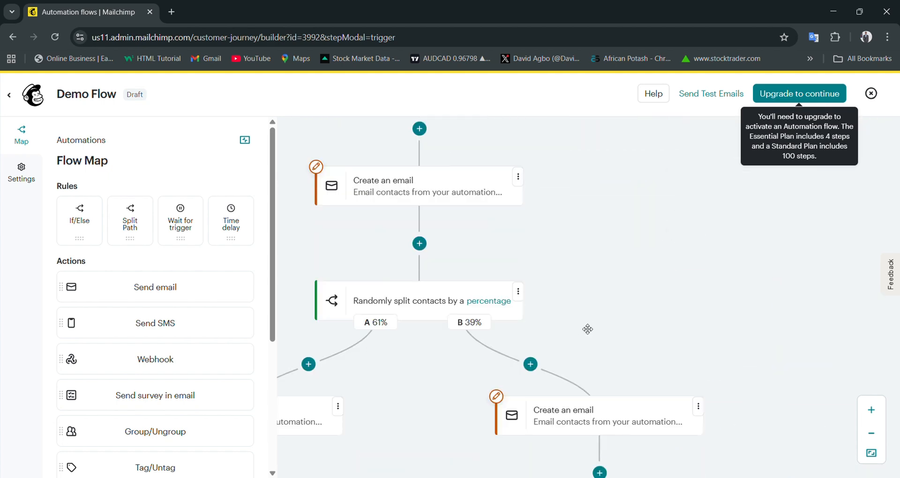
scroll(588, 329, down, 5)
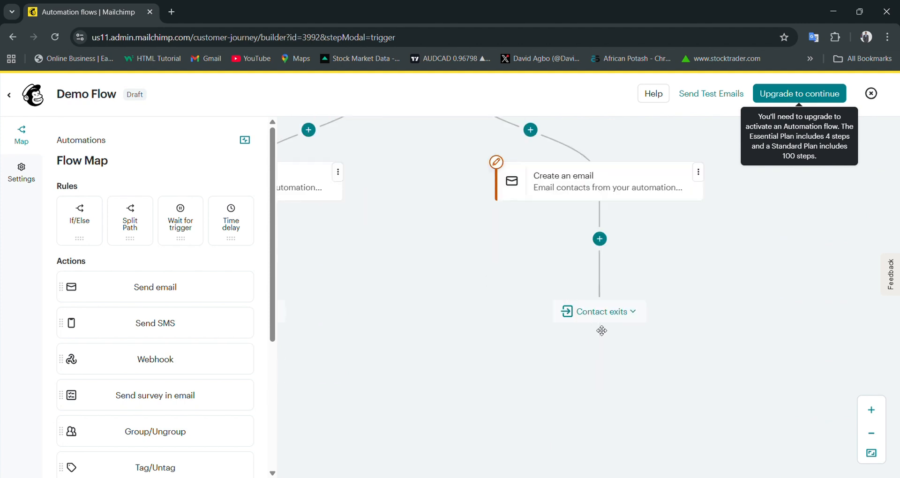
scroll(601, 331, left, 5)
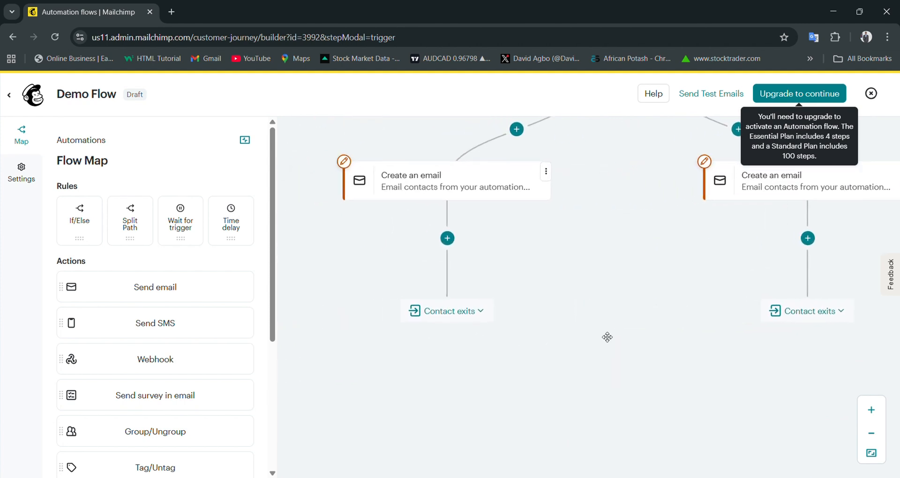
- In the flow settings, allow contacts to re-enter the flow and set the minimum wait to 10 weeks
click(21, 180)
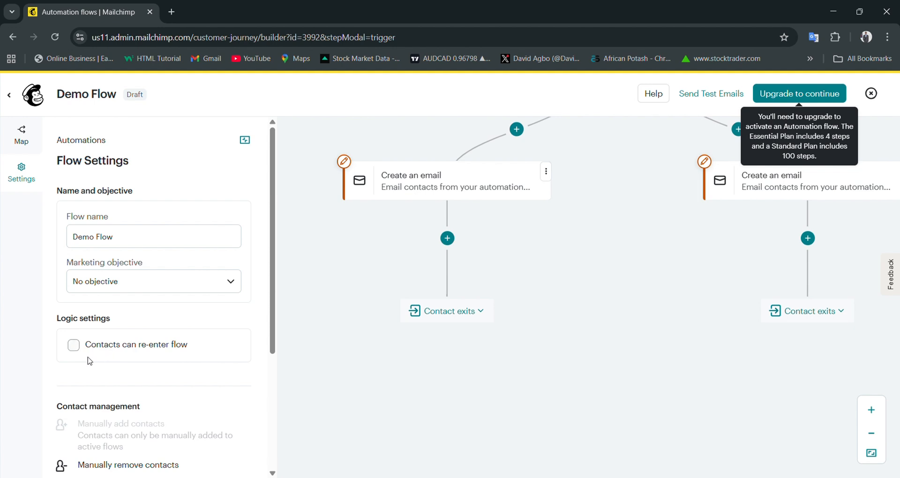
click(74, 347)
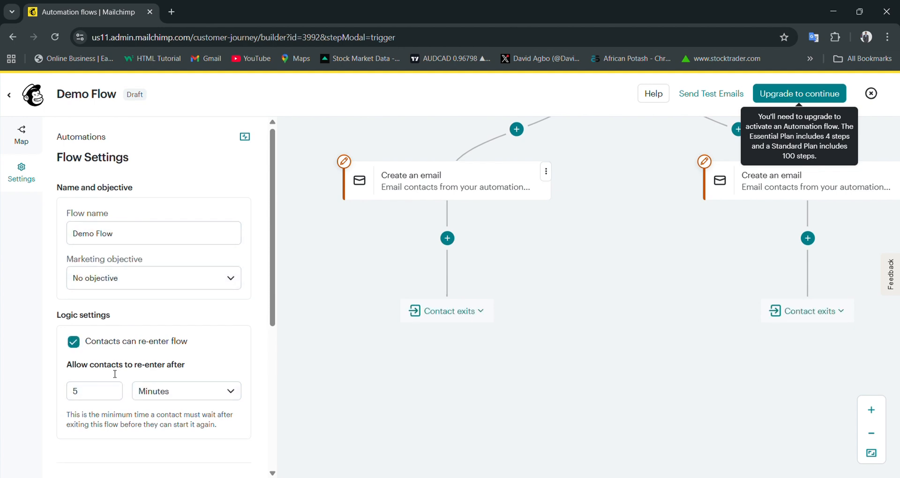
scroll(129, 370, down, 3)
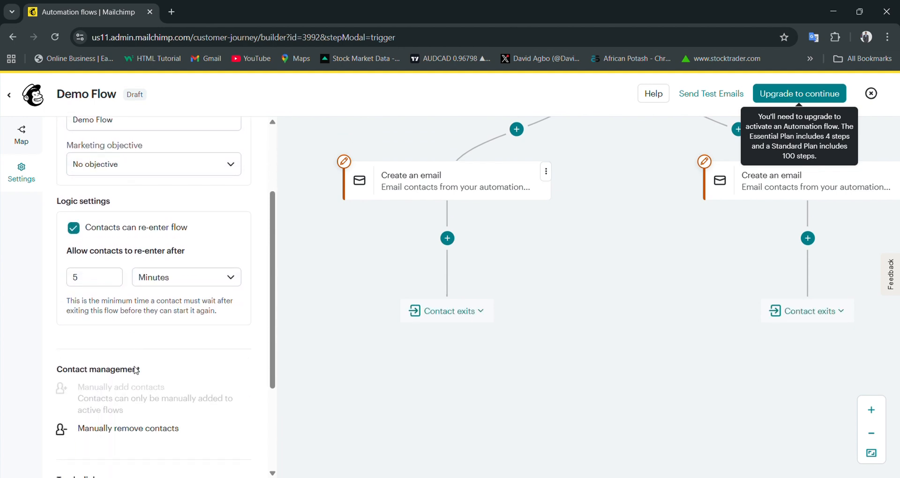
click(183, 279)
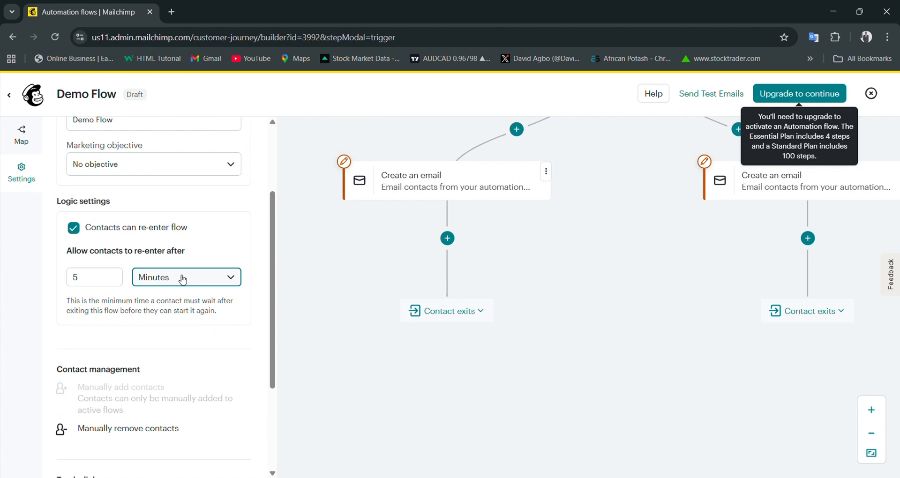
click(186, 343)
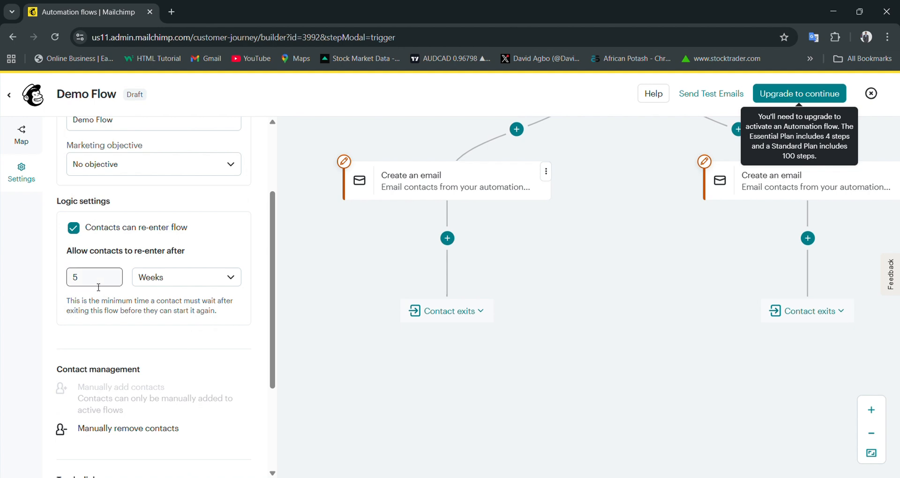
drag(87, 280, 71, 287)
text(10)
scroll(477, 326, up, 1)
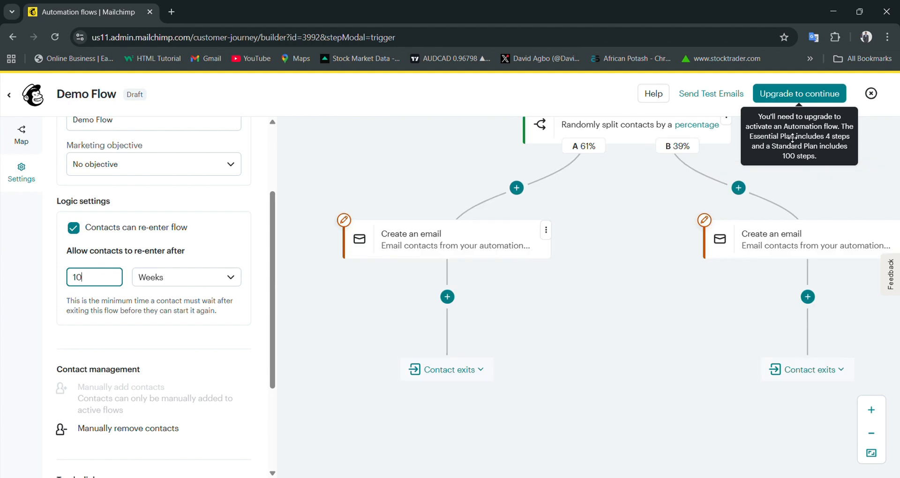